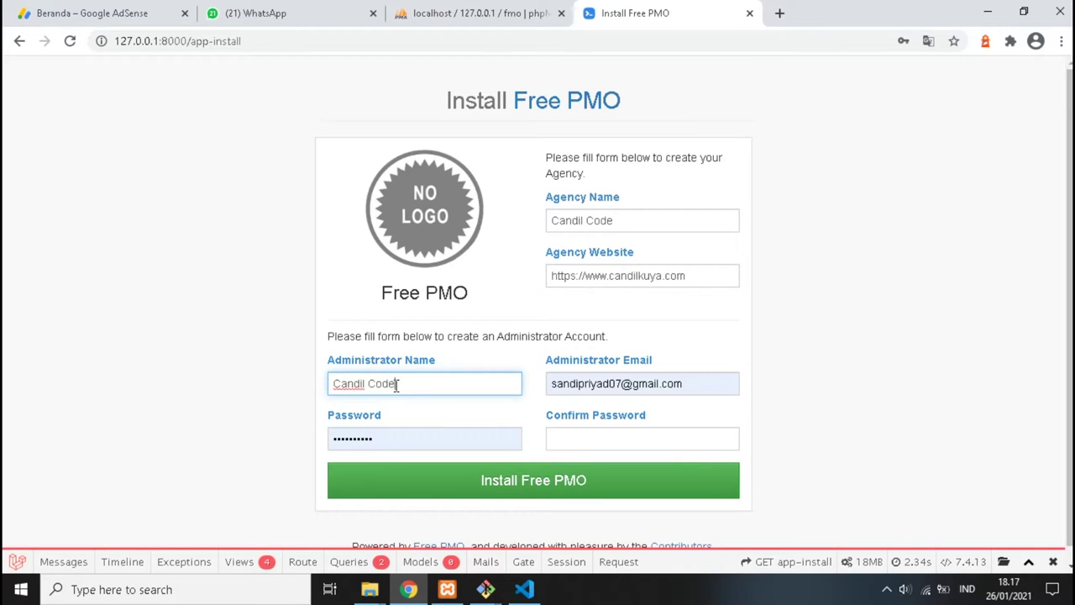
# Confirm the administrator password with the saved password and install Free PMO
pyautogui.click(588, 444)
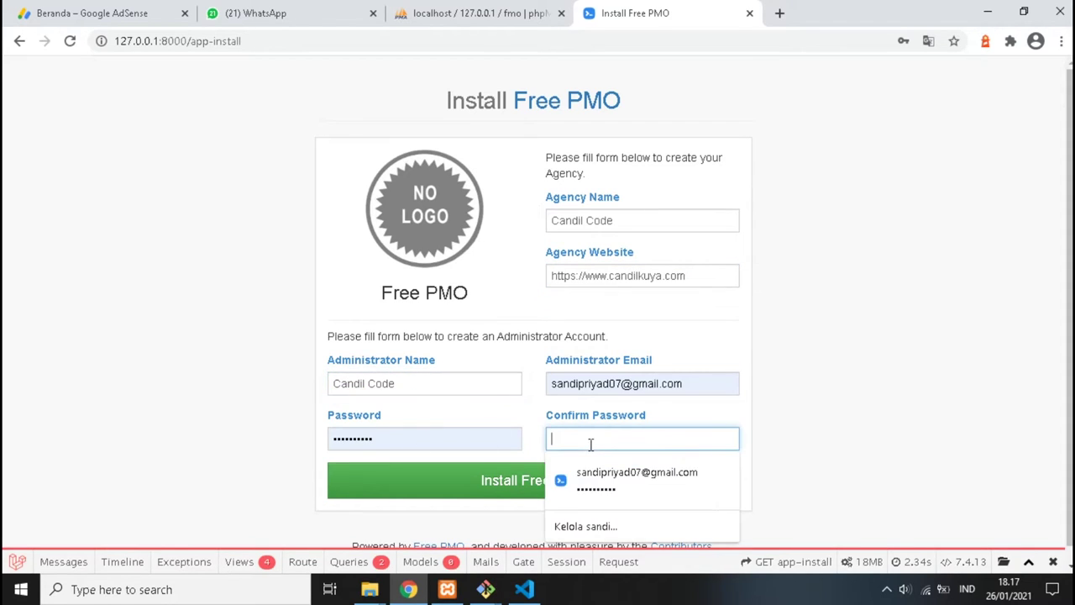
pyautogui.click(589, 477)
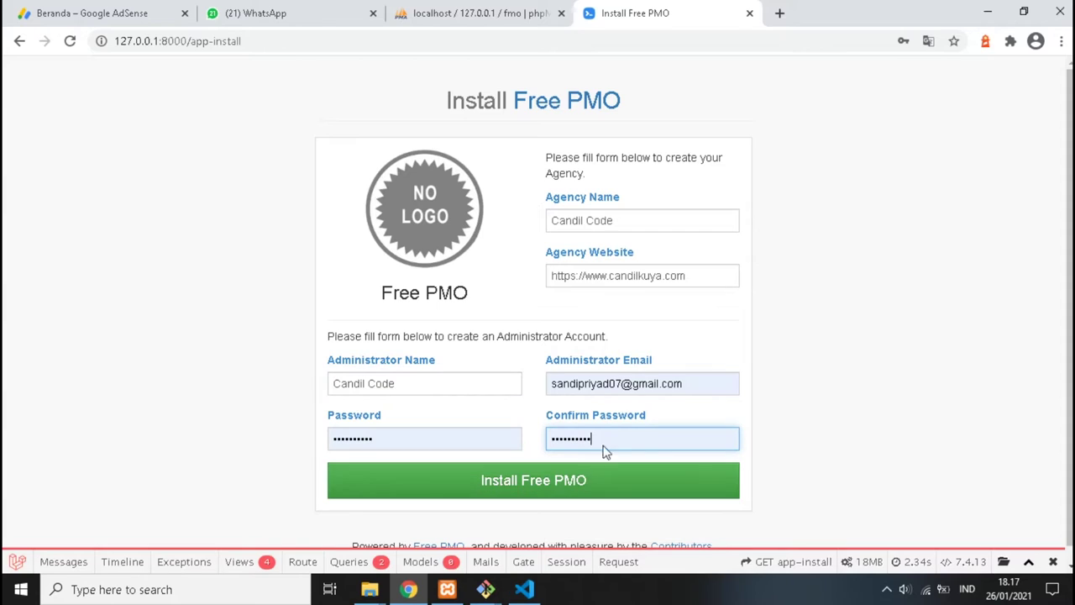
pyautogui.click(622, 388)
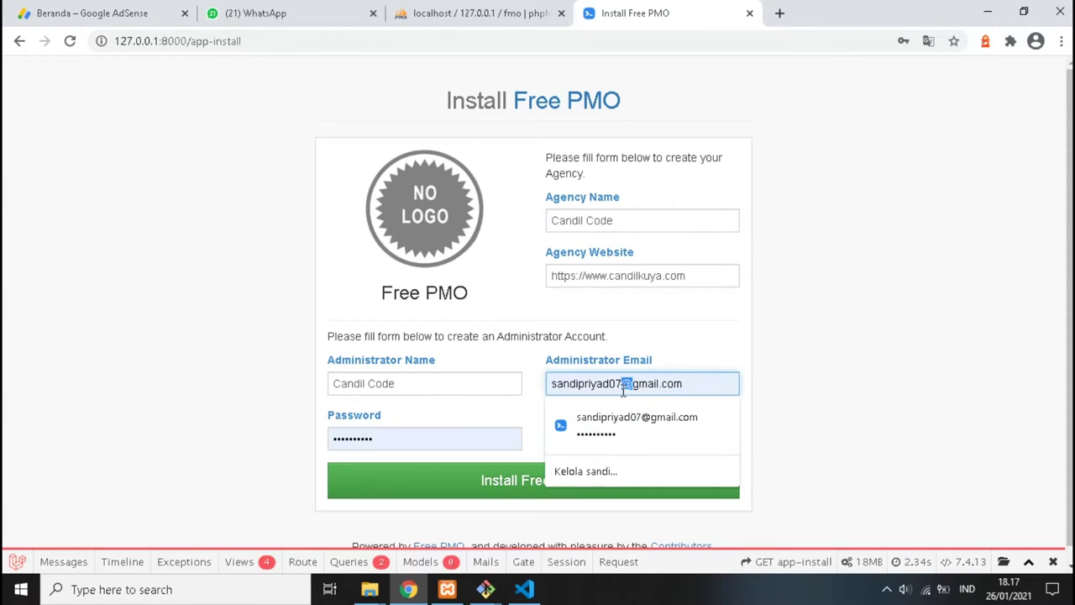
pyautogui.click(506, 355)
pyautogui.click(499, 494)
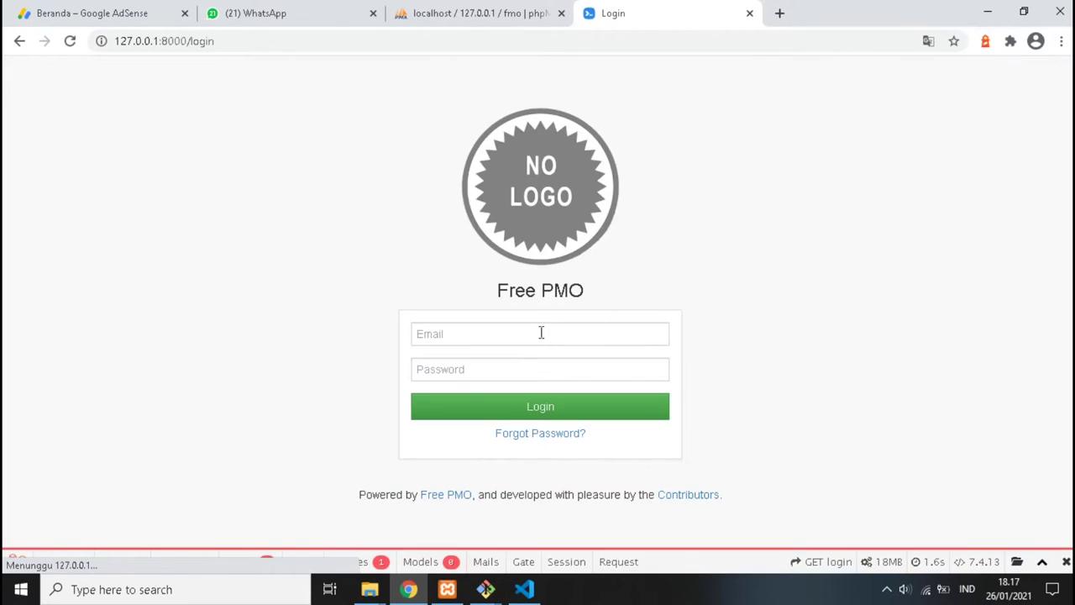
# Log in to Free PMO with the saved administrator e-mail and password
pyautogui.click(539, 333)
pyautogui.click(673, 314)
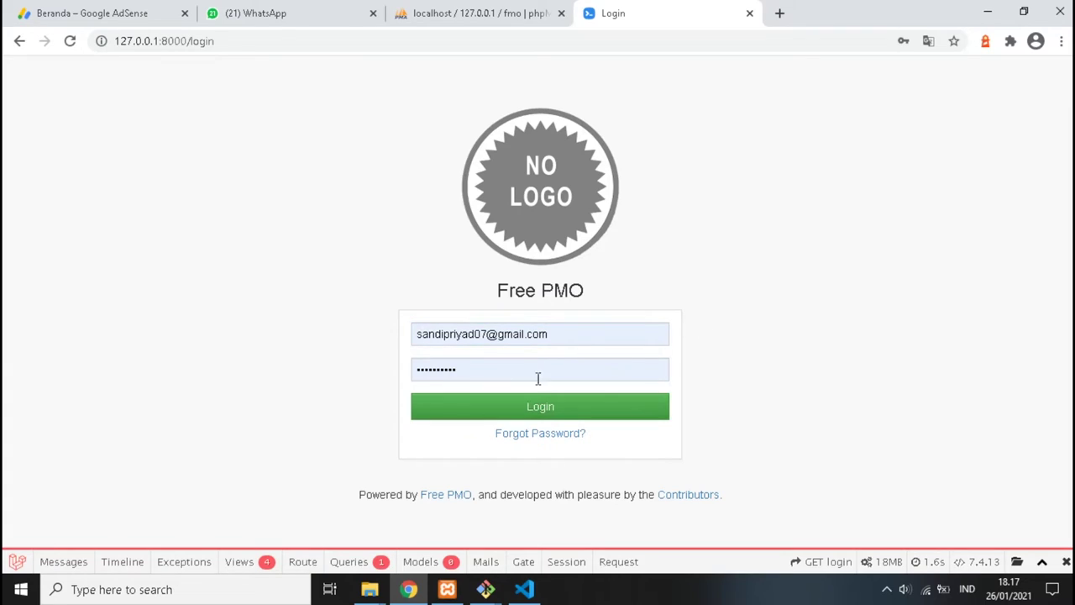
pyautogui.click(541, 412)
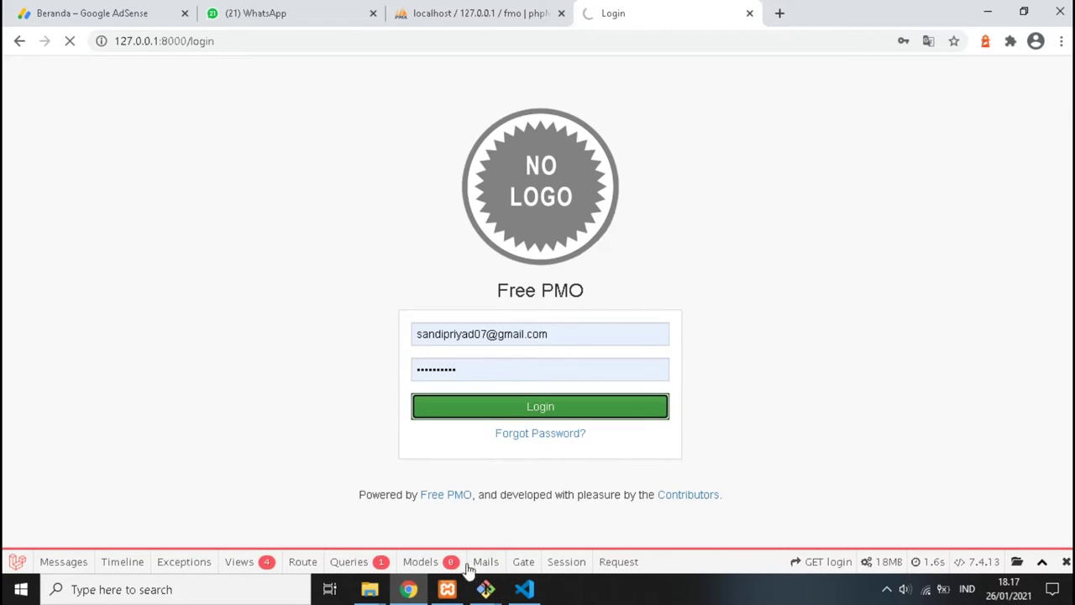
pyautogui.moveTo(483, 592)
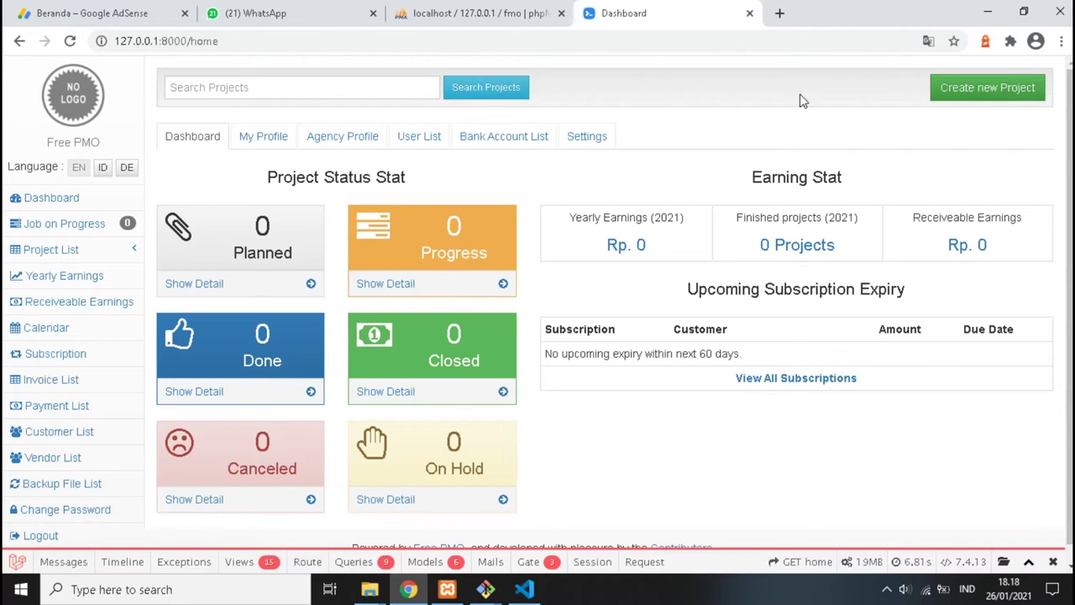
# Switch the interface language from the dashboard to Indonesian (ID)
pyautogui.scroll(-1, 605, 435)
pyautogui.scroll(1, 605, 434)
pyautogui.scroll(-1, 74, 407)
pyautogui.scroll(1, 76, 417)
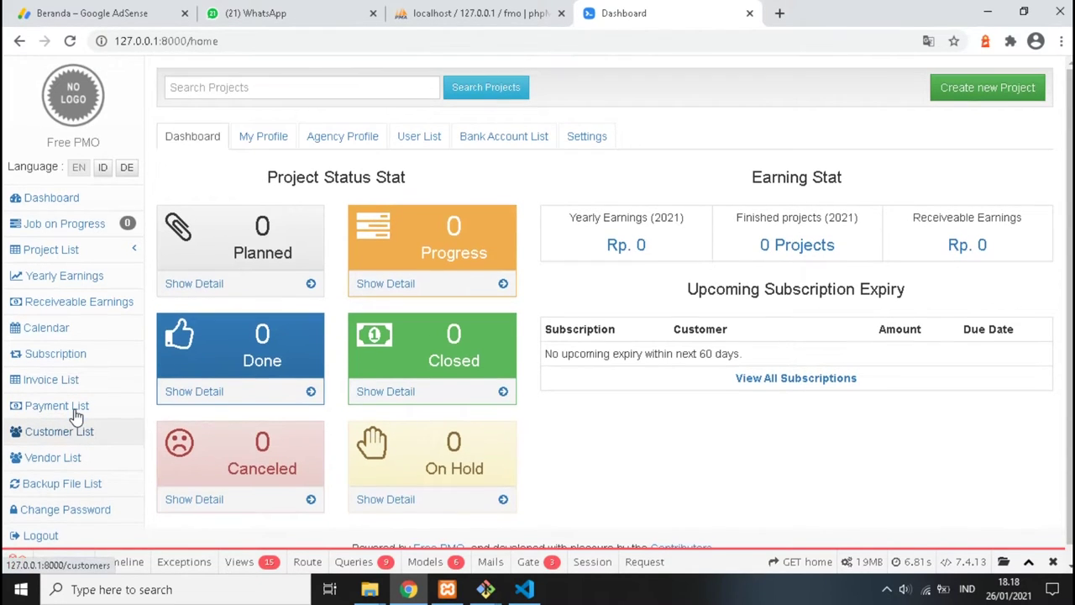
pyautogui.click(100, 171)
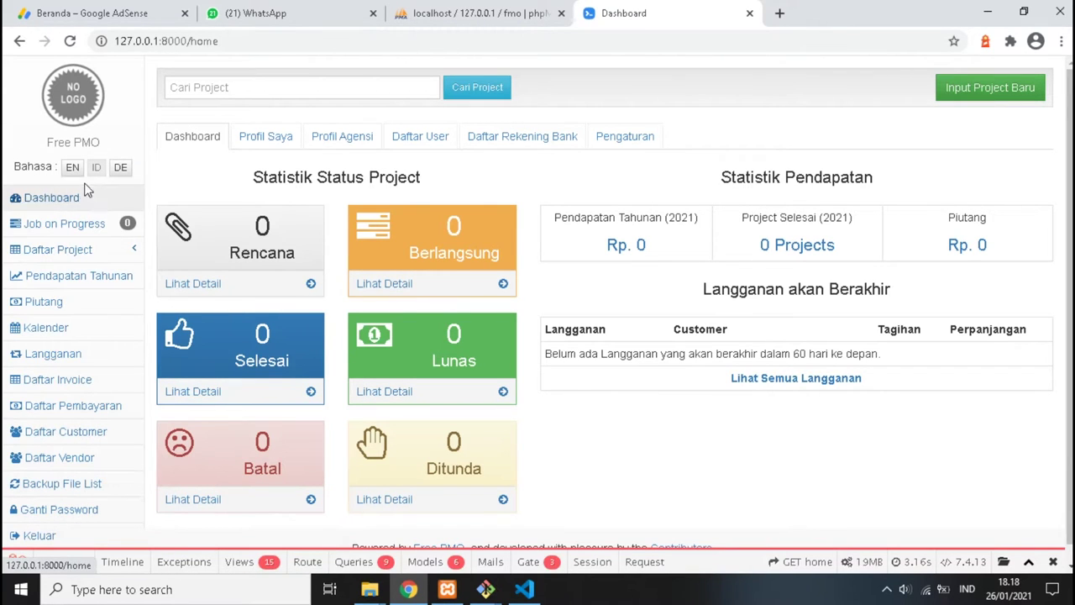
# Look over the project status categories under Daftar Project and the earnings statistics on the dashboard
pyautogui.click(120, 250)
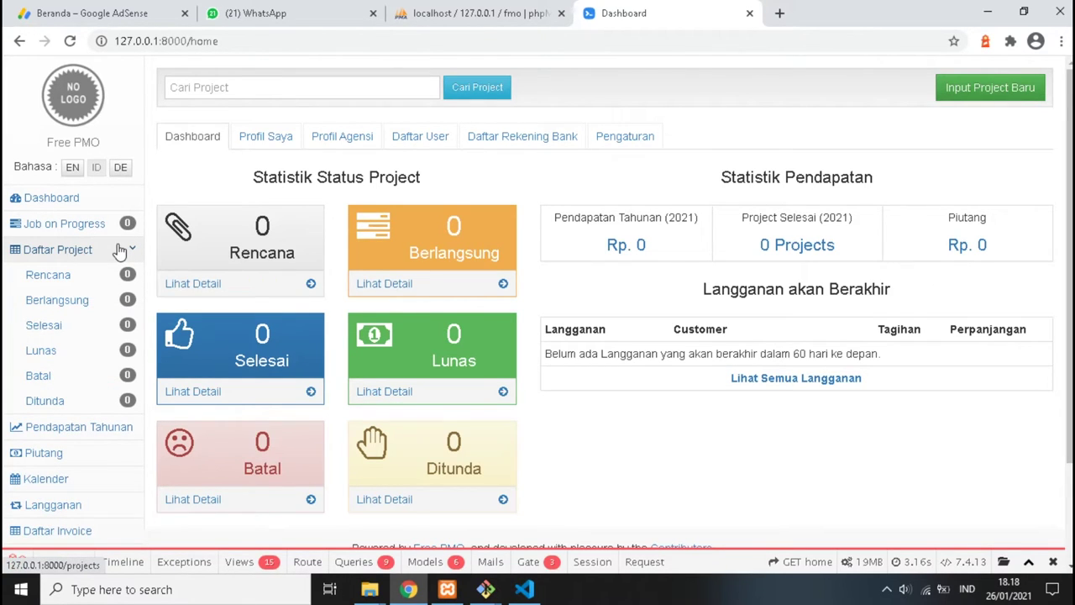
pyautogui.click(120, 250)
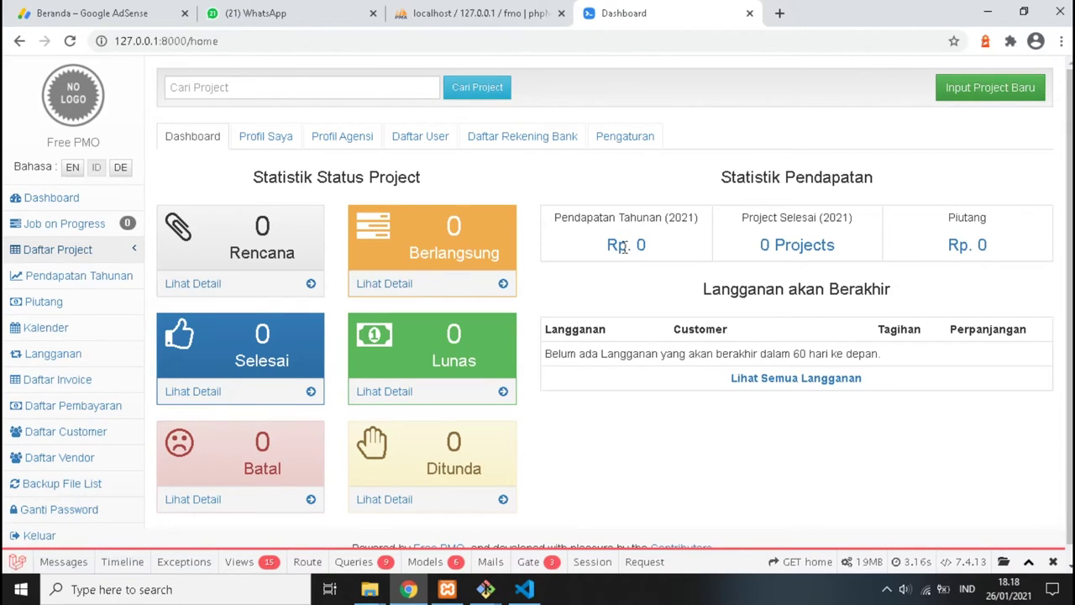
pyautogui.tripleClick(778, 217)
pyautogui.click(678, 217)
# View the Profil Saya page and open the Profil Agensi details for editing
pyautogui.click(282, 148)
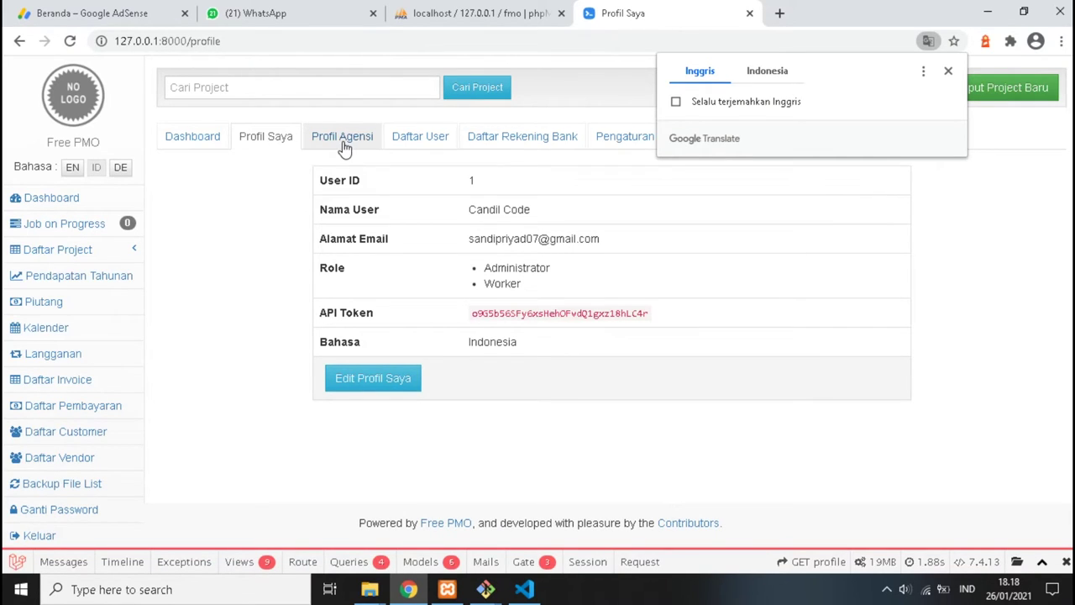
pyautogui.click(344, 145)
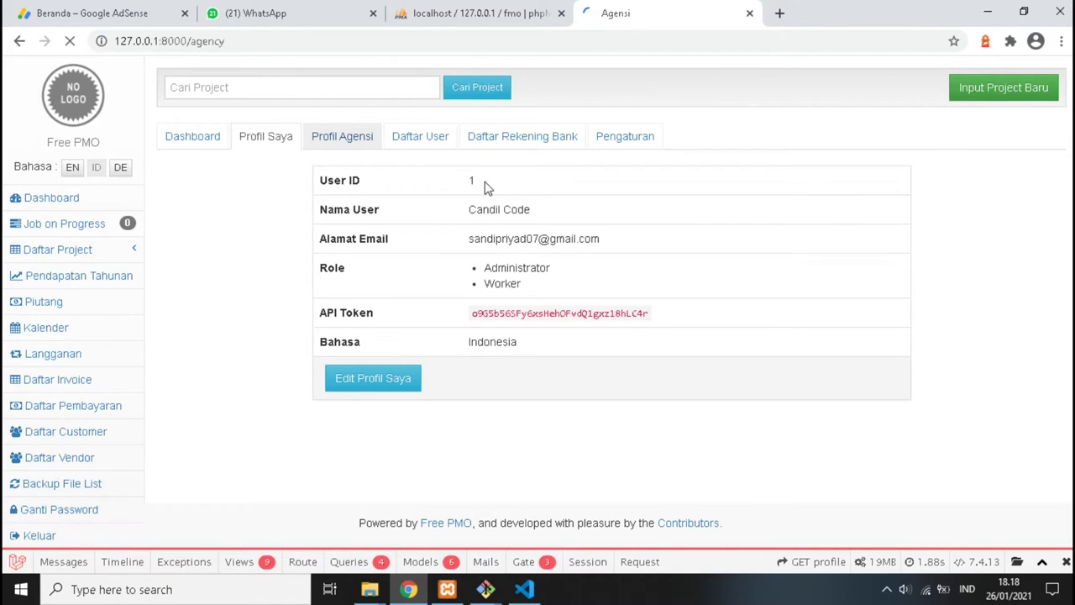
pyautogui.click(303, 397)
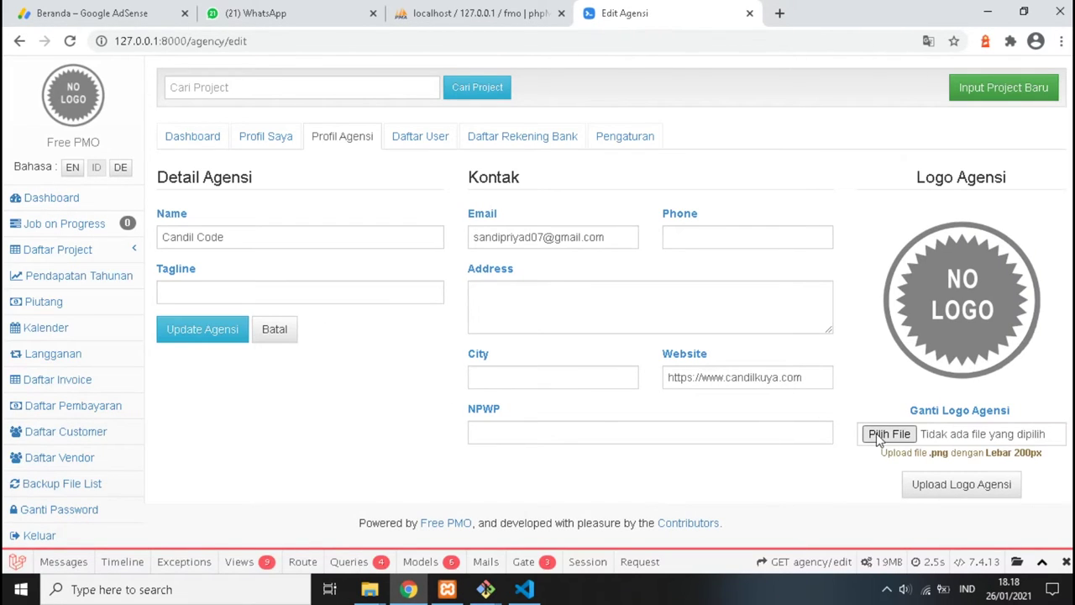
# Try to upload the portrait JPG from the DOWNLOAD folder on drive C as the agency logo
pyautogui.click(879, 440)
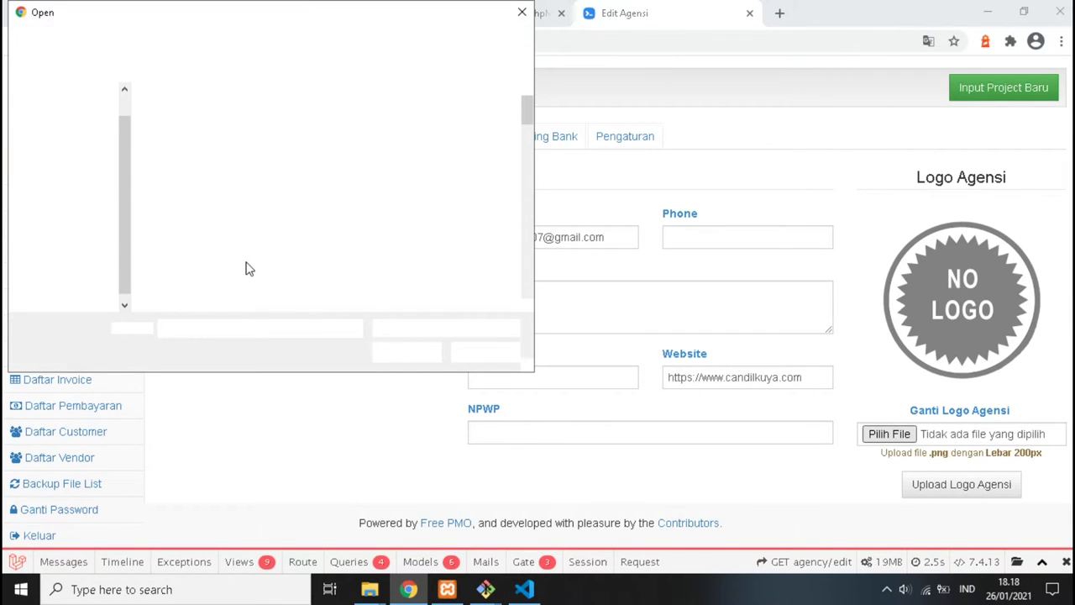
pyautogui.scroll(-6, 522, 148)
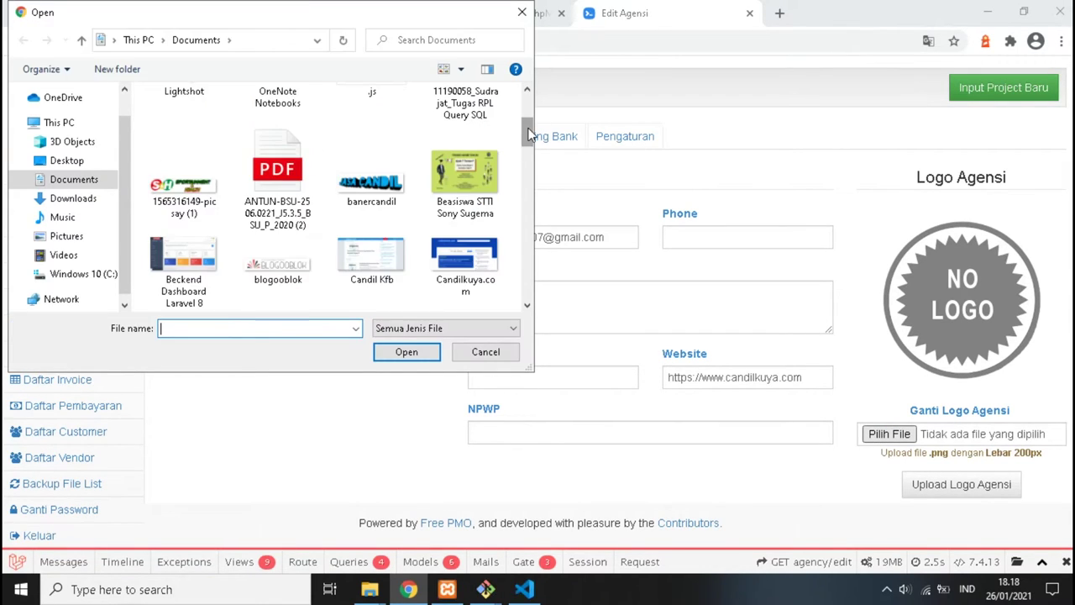
pyautogui.moveTo(524, 205); pyautogui.dragTo(521, 294)
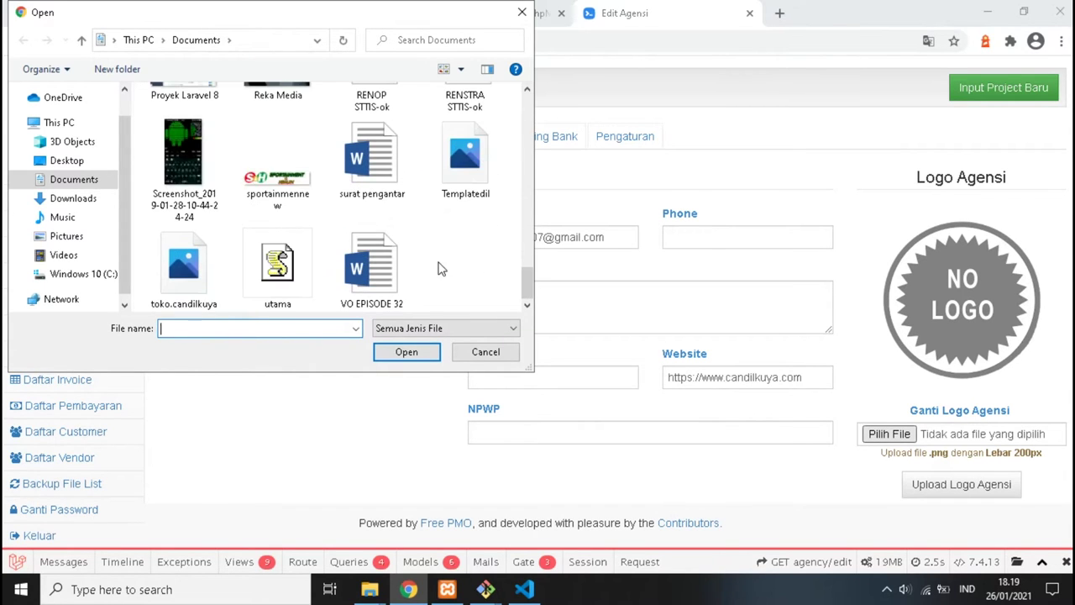
pyautogui.scroll(8, 440, 267)
pyautogui.scroll(10, 441, 268)
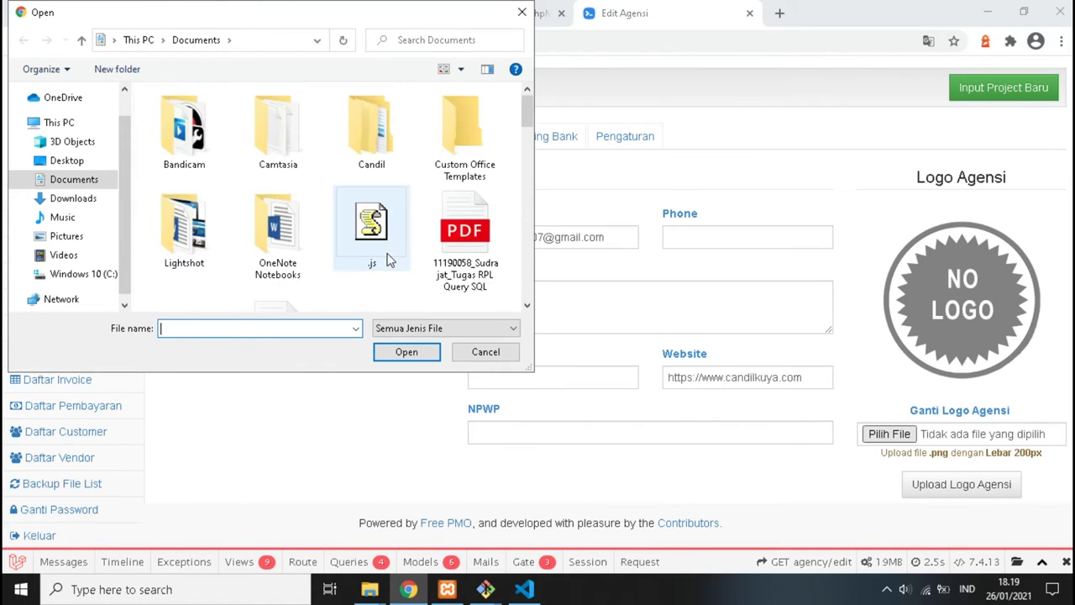
pyautogui.click(38, 273)
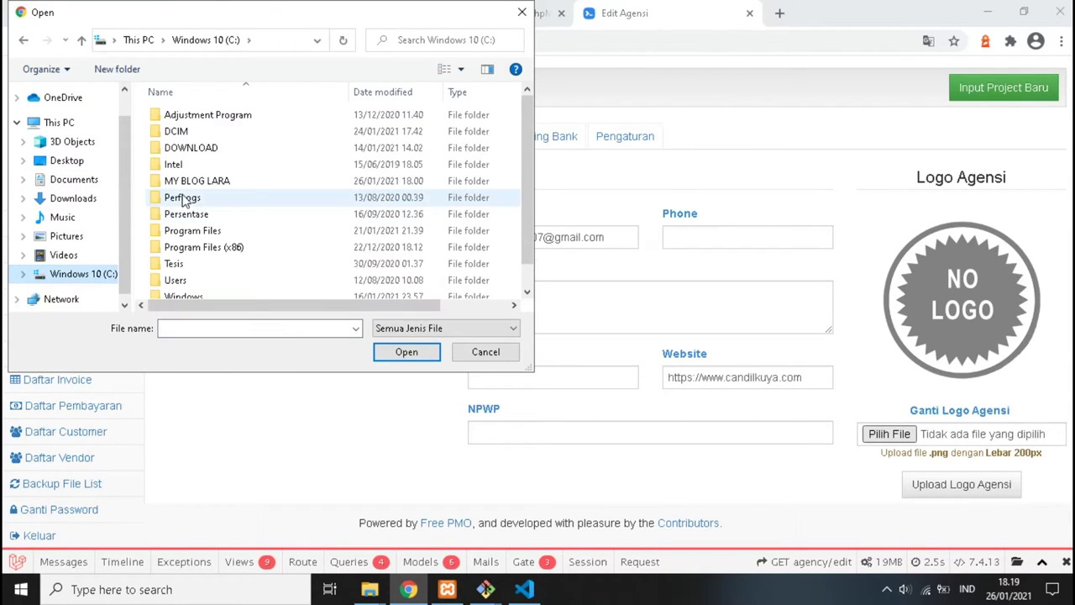
pyautogui.doubleClick(190, 147)
pyautogui.moveTo(521, 114); pyautogui.dragTo(521, 328)
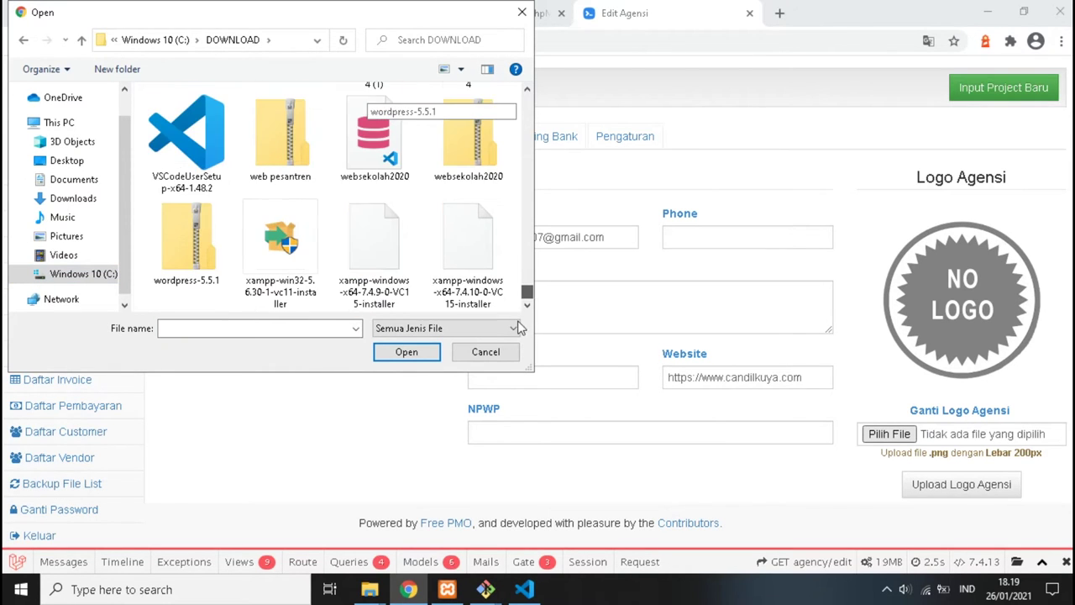
pyautogui.scroll(6, 372, 244)
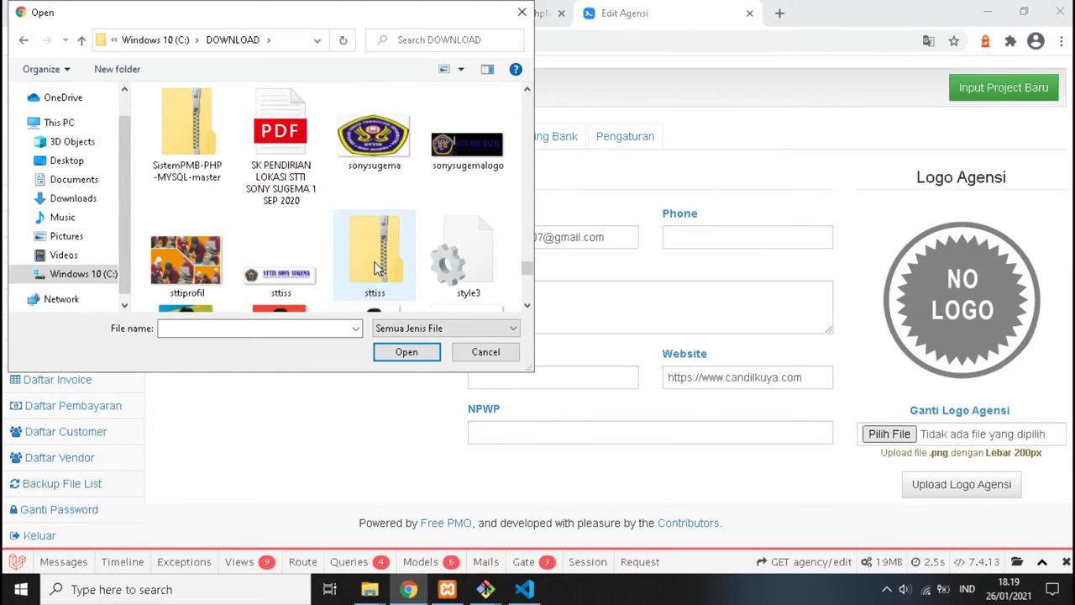
pyautogui.scroll(4, 375, 267)
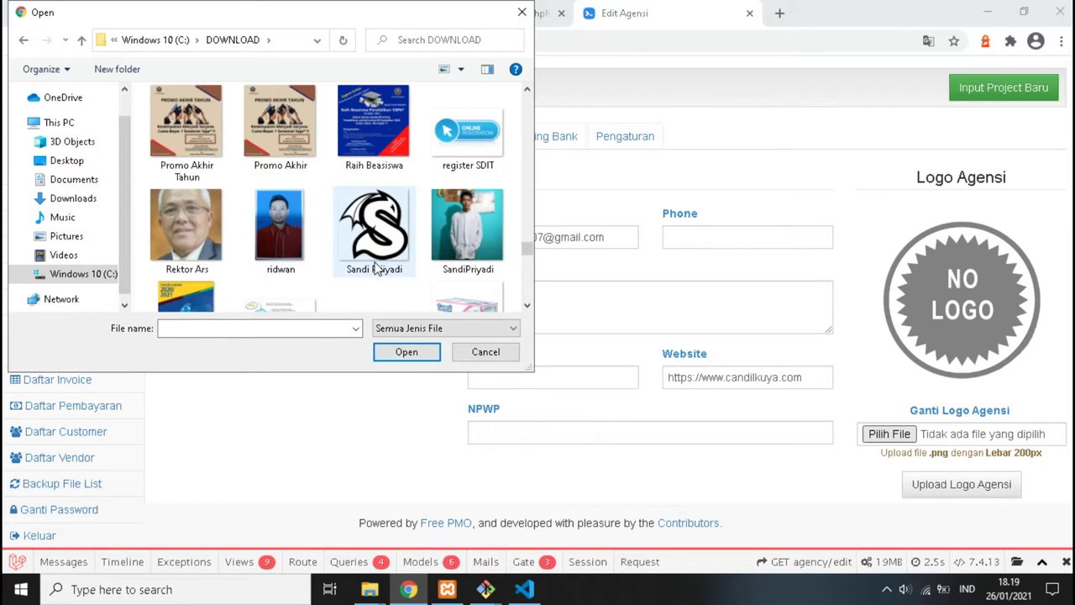
pyautogui.scroll(8, 375, 267)
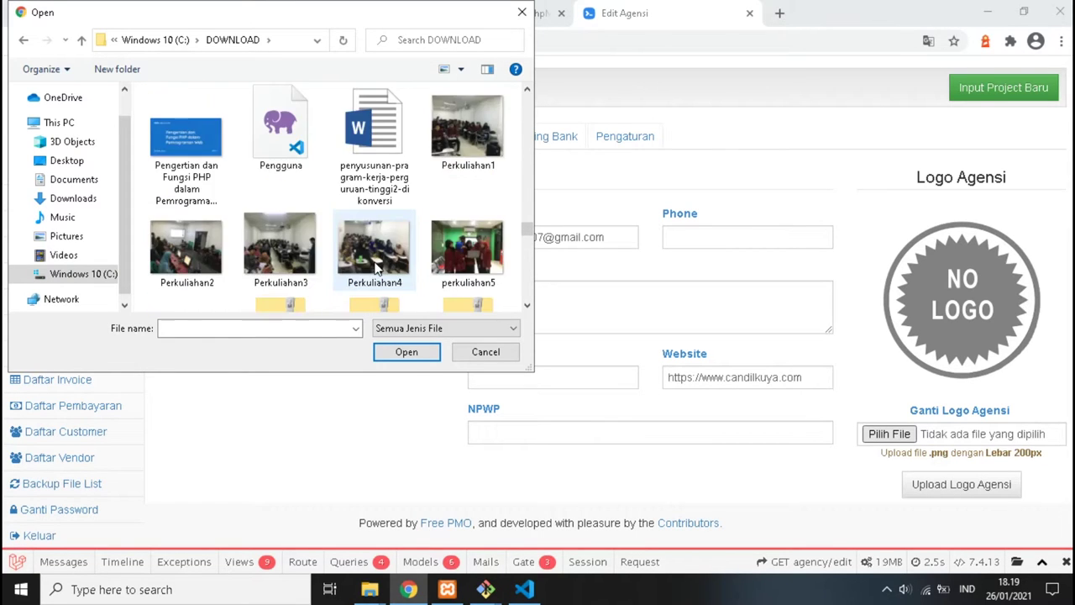
pyautogui.scroll(8, 376, 267)
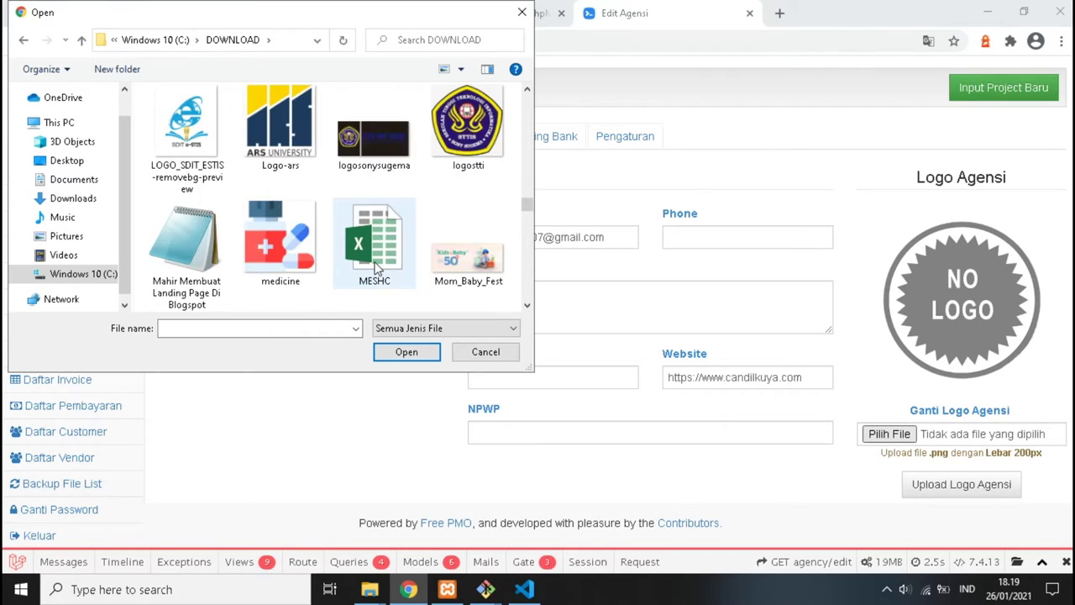
pyautogui.scroll(8, 376, 267)
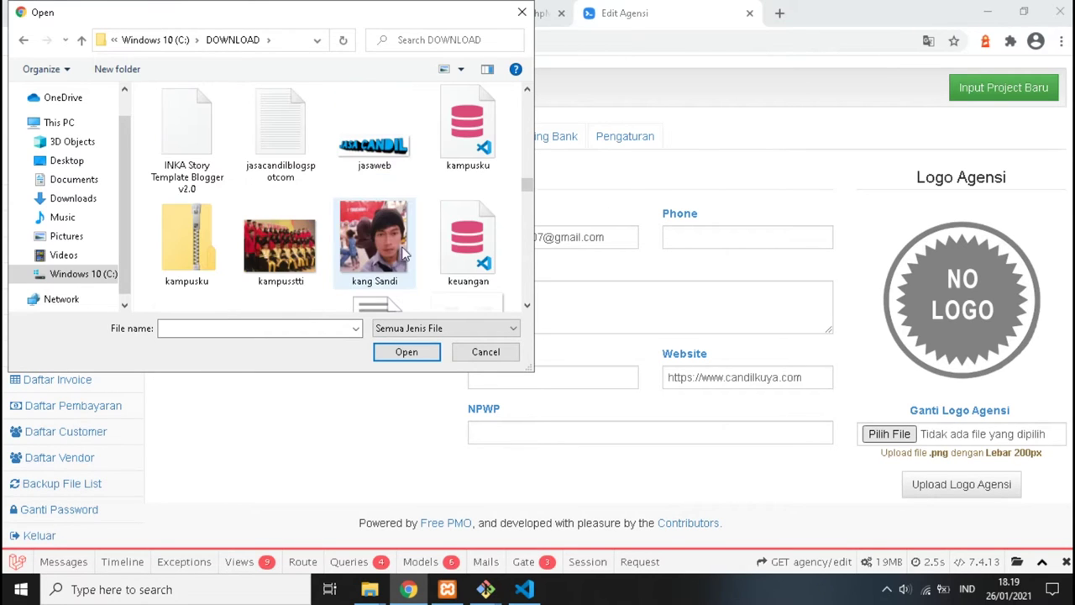
pyautogui.click(387, 252)
pyautogui.click(403, 351)
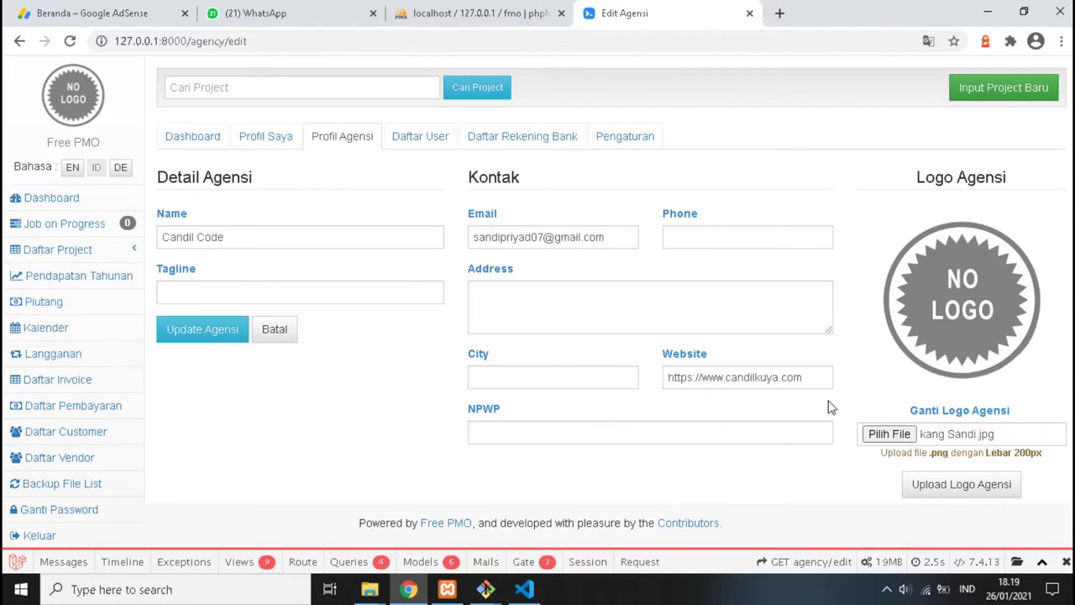
pyautogui.click(938, 481)
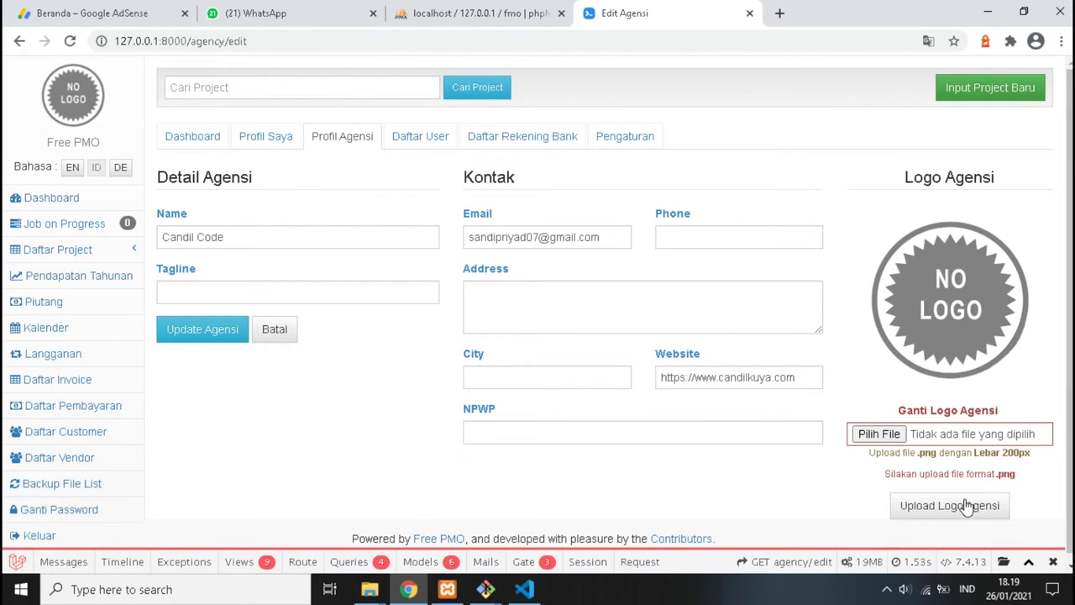
pyautogui.click(901, 506)
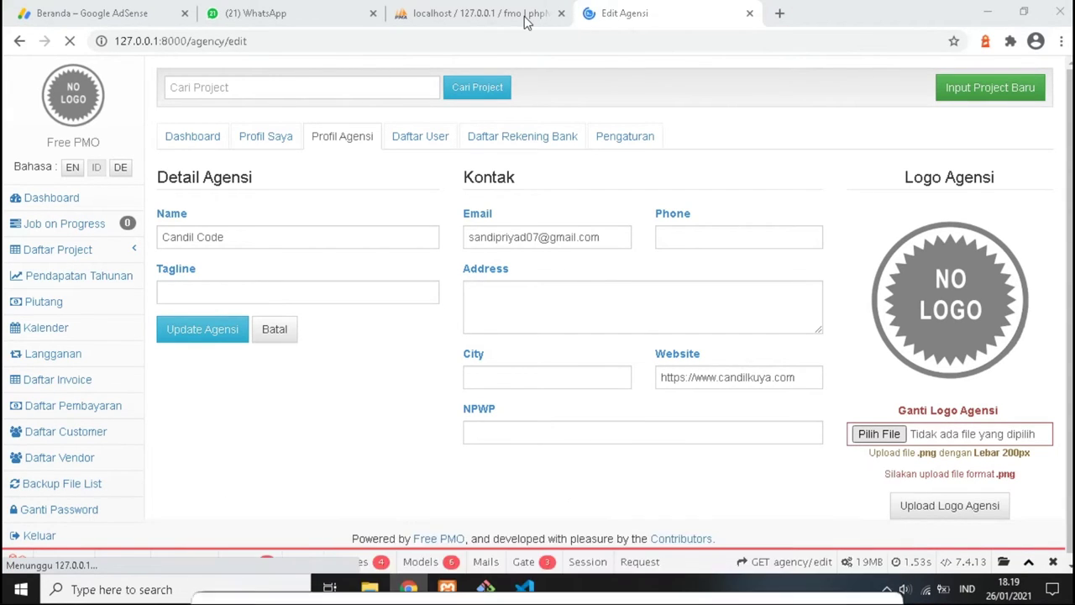
pyautogui.click(879, 433)
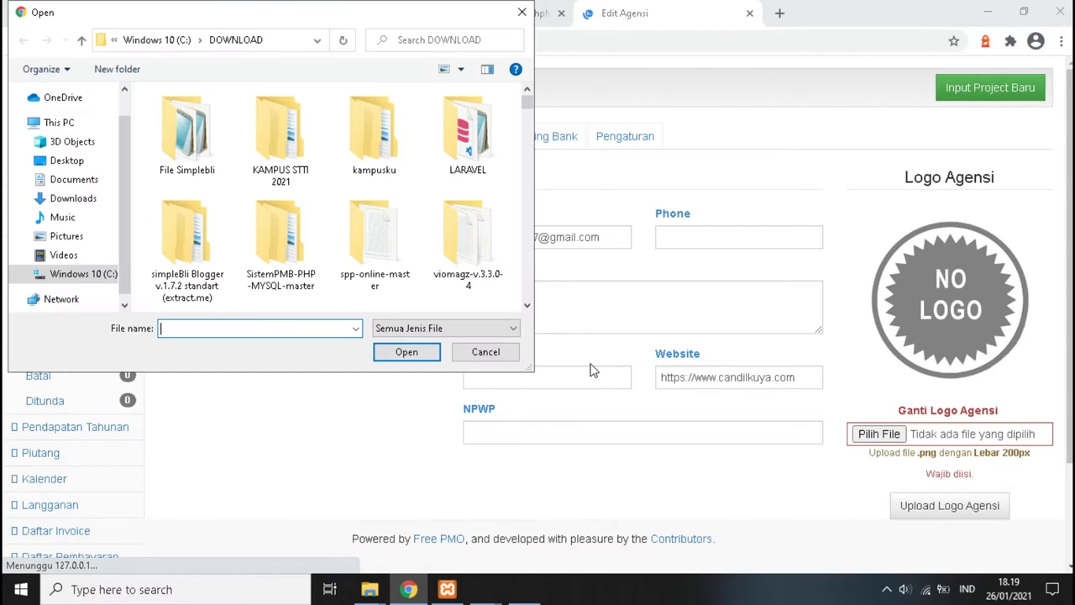
pyautogui.press('Escape')
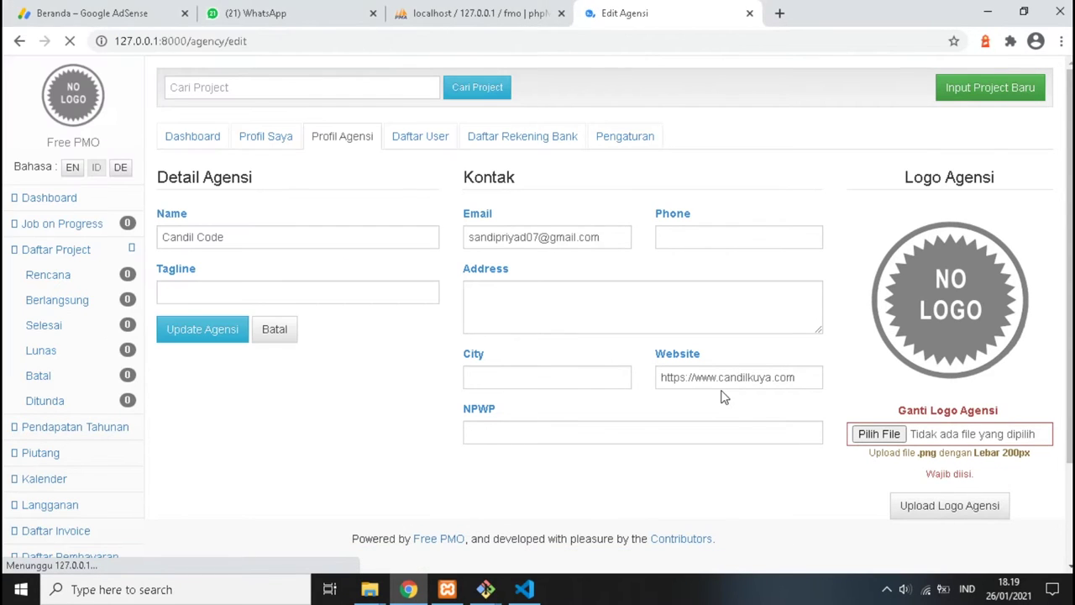
pyautogui.scroll(-2, 703, 416)
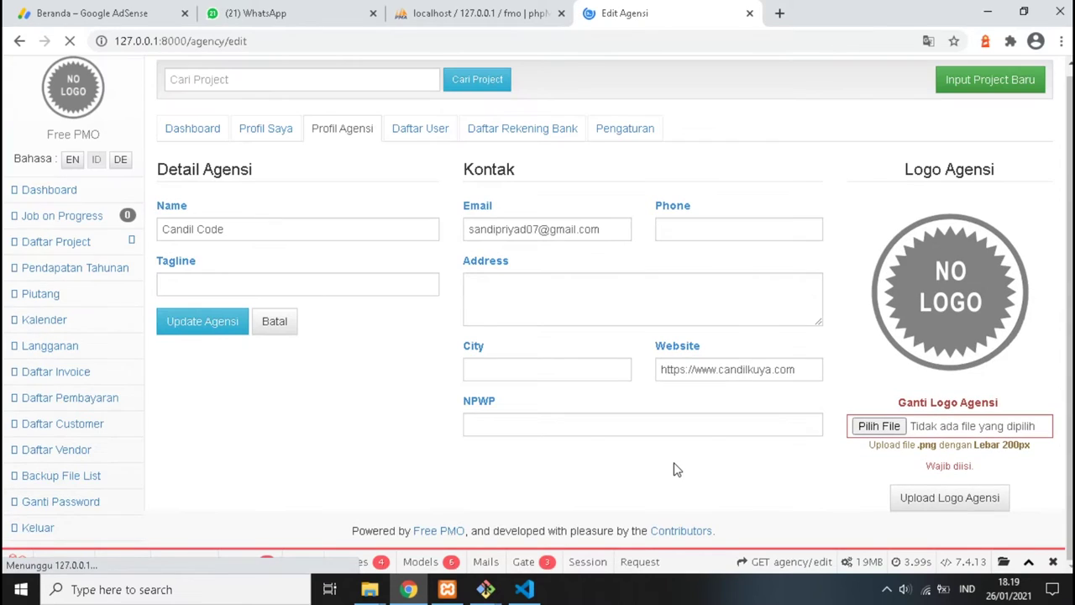
# Browse the DOWNLOAD folder on drive C for a logo file and check the portrait photo's properties
pyautogui.click(877, 440)
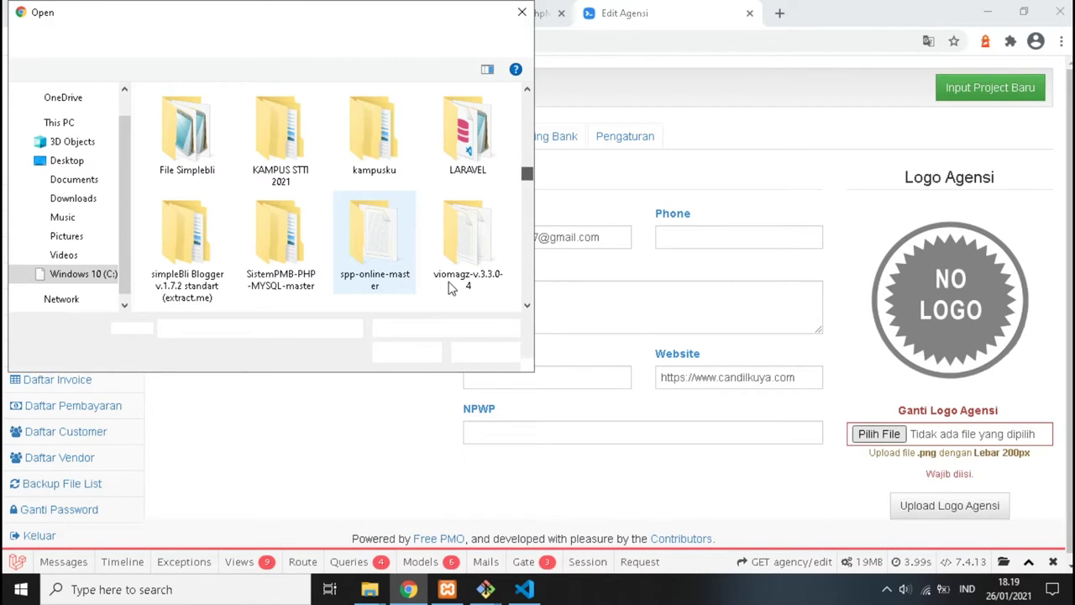
pyautogui.scroll(-10, 451, 290)
pyautogui.scroll(2, 451, 289)
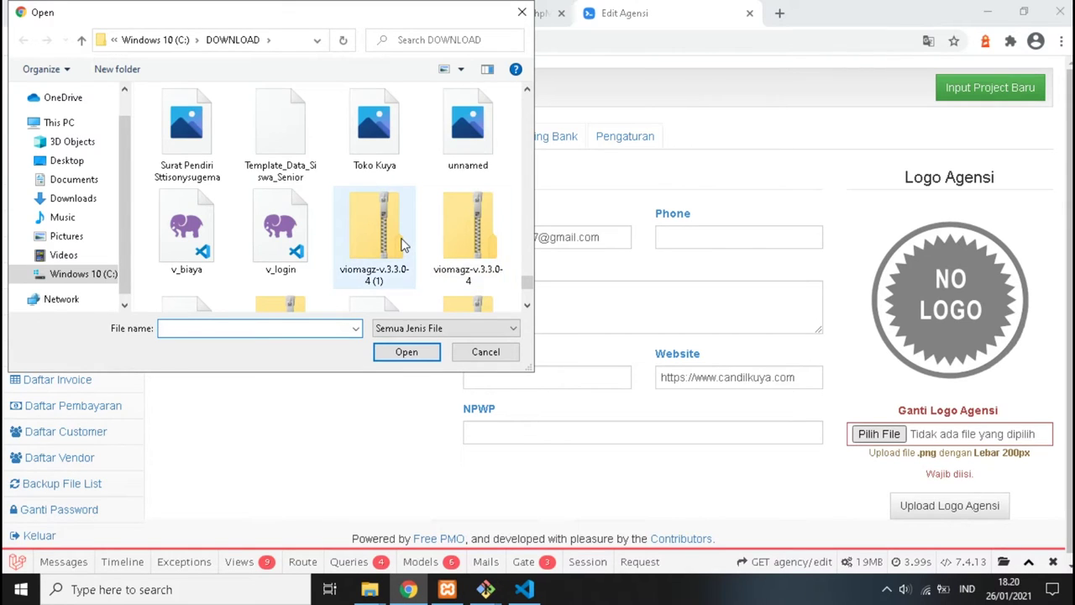
pyautogui.scroll(2, 402, 244)
pyautogui.scroll(2, 402, 243)
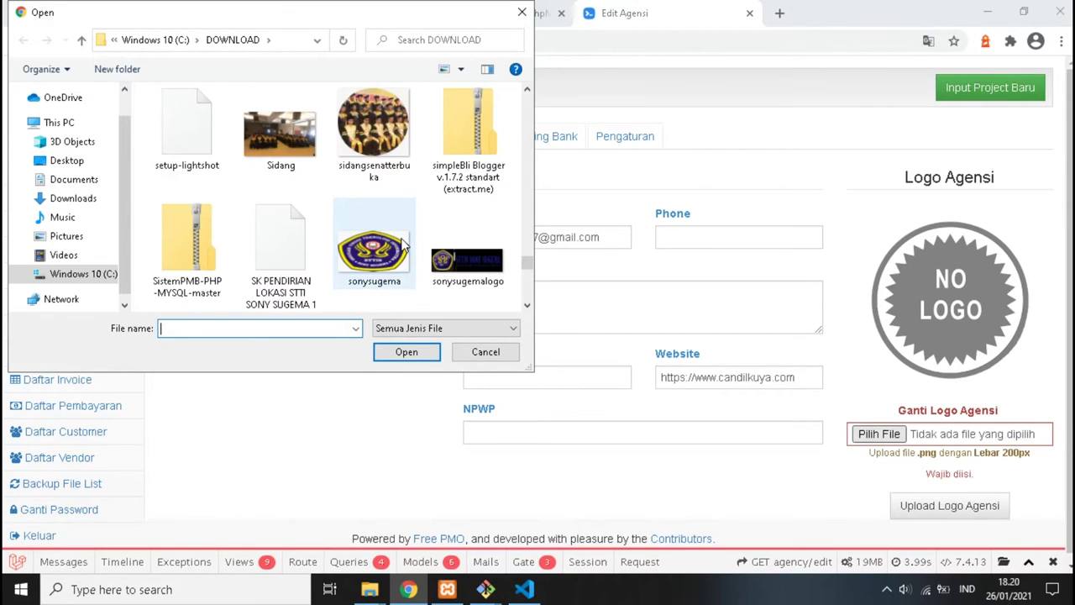
pyautogui.scroll(2, 402, 244)
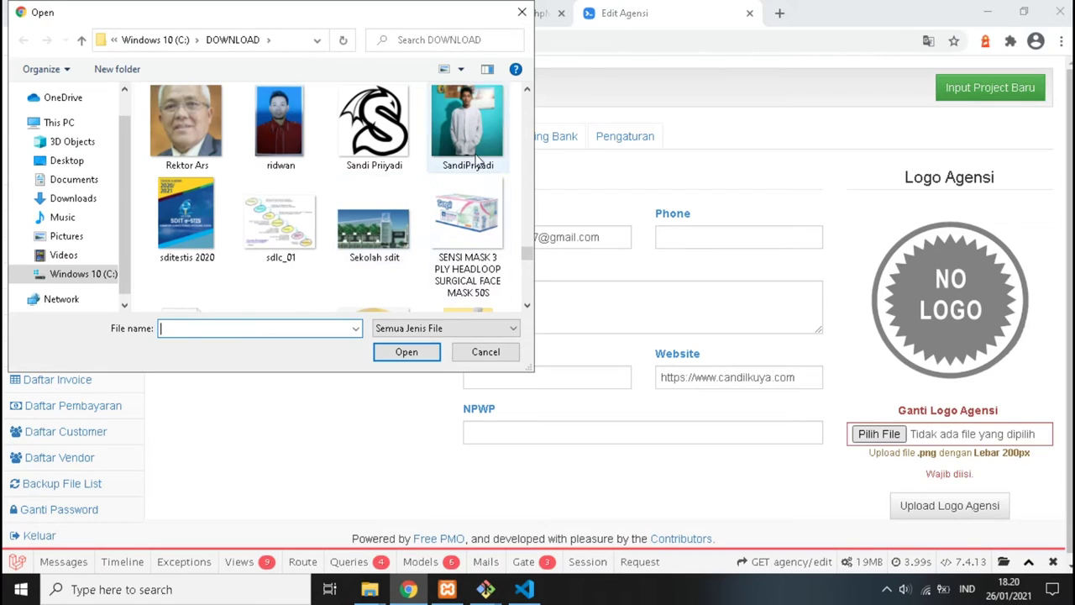
pyautogui.click(456, 130)
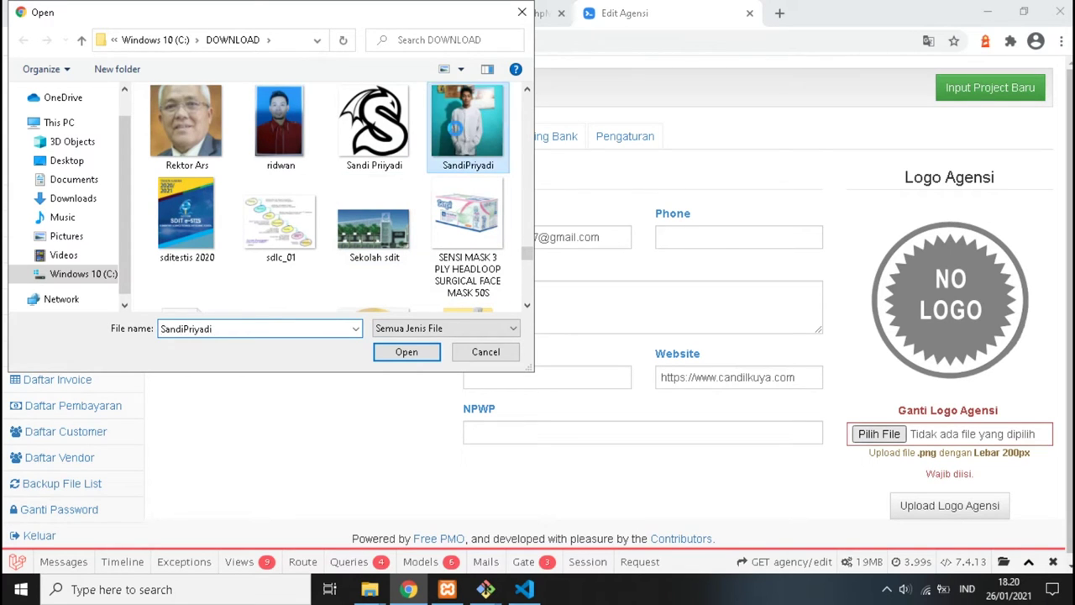
pyautogui.rightClick(453, 128)
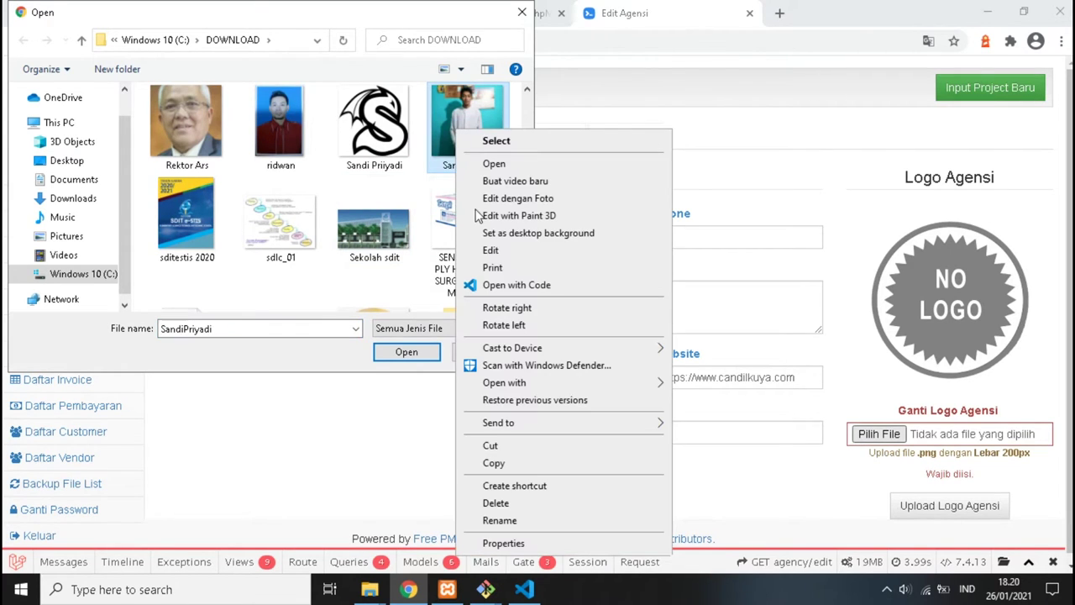
pyautogui.click(510, 546)
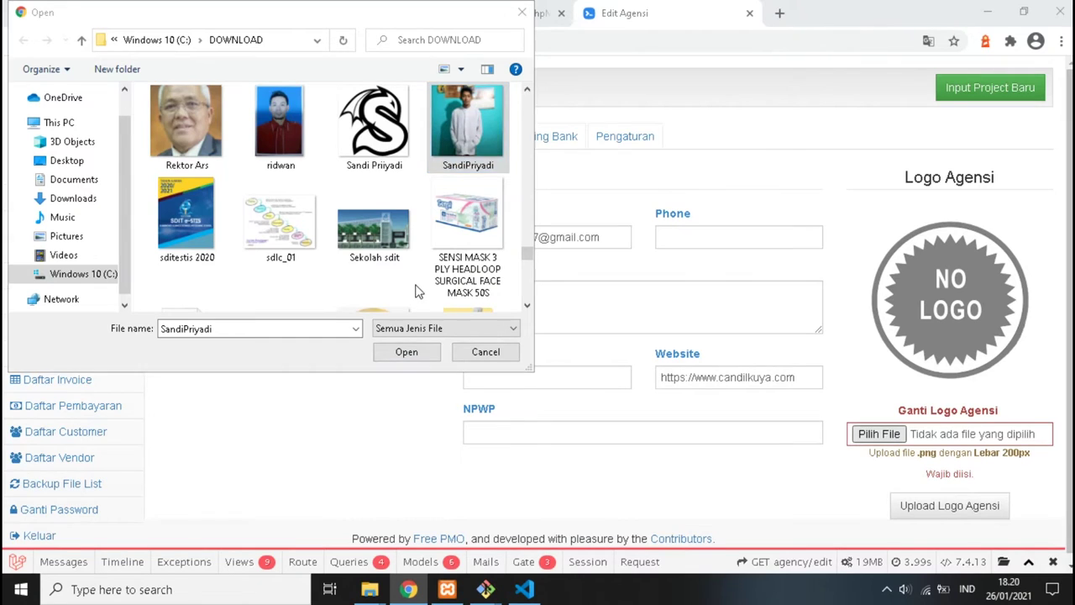
# Check the file properties of the black dragon PNG in the DOWNLOAD folder and try to upload it as the agency logo
pyautogui.click(302, 142)
pyautogui.click(376, 147)
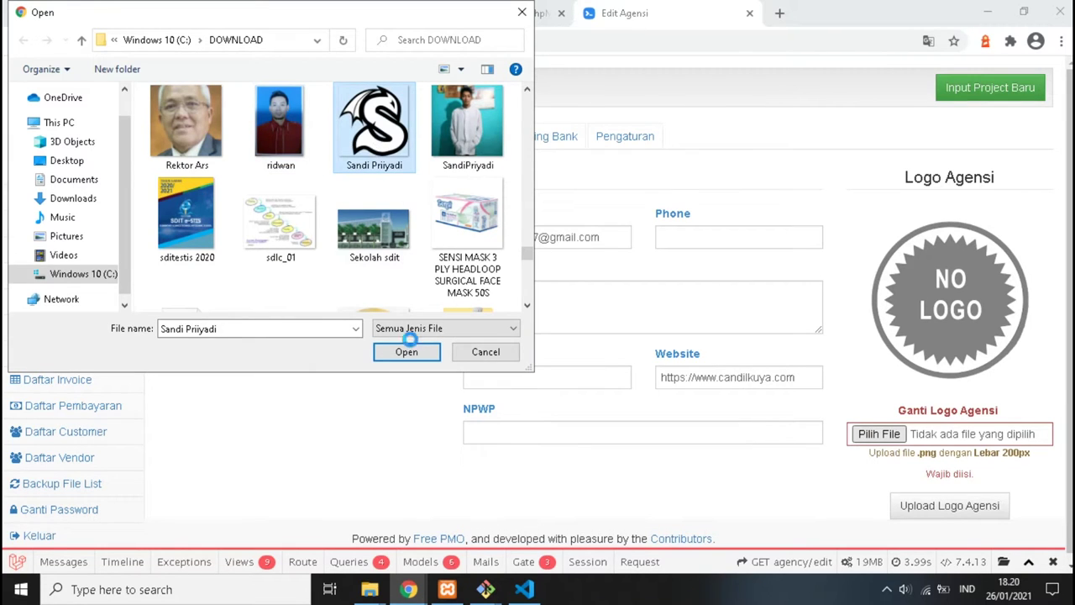
pyautogui.hotkey('shift', 'F10')
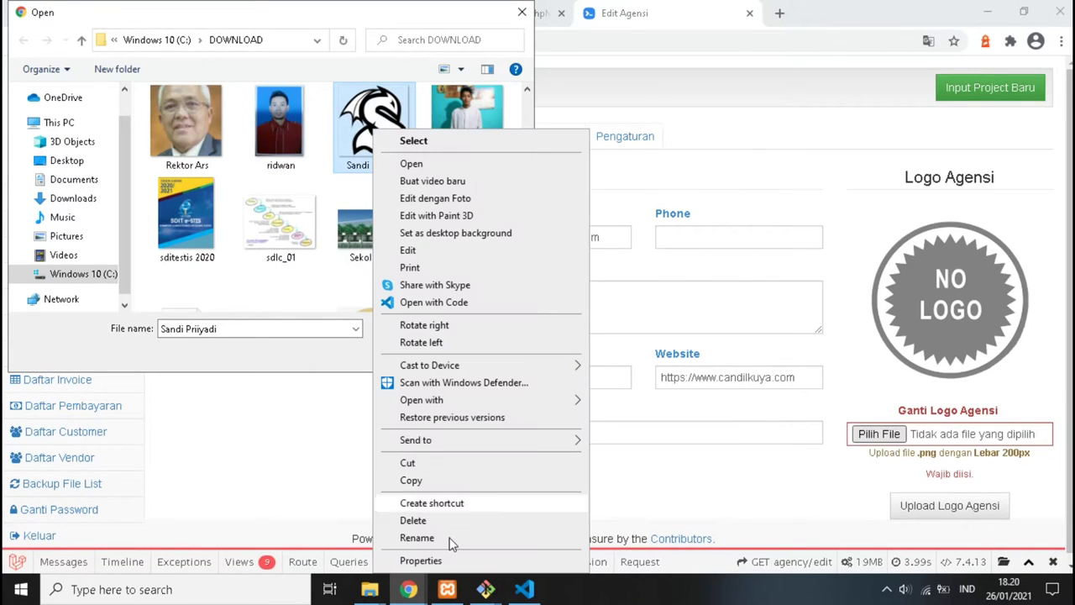
pyautogui.click(420, 561)
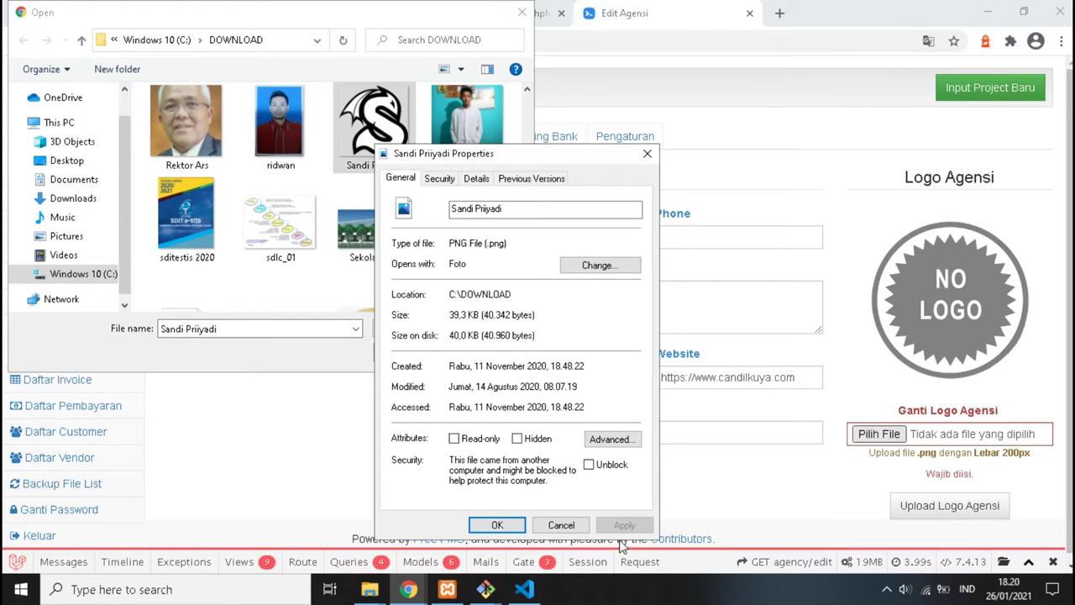
pyautogui.click(561, 526)
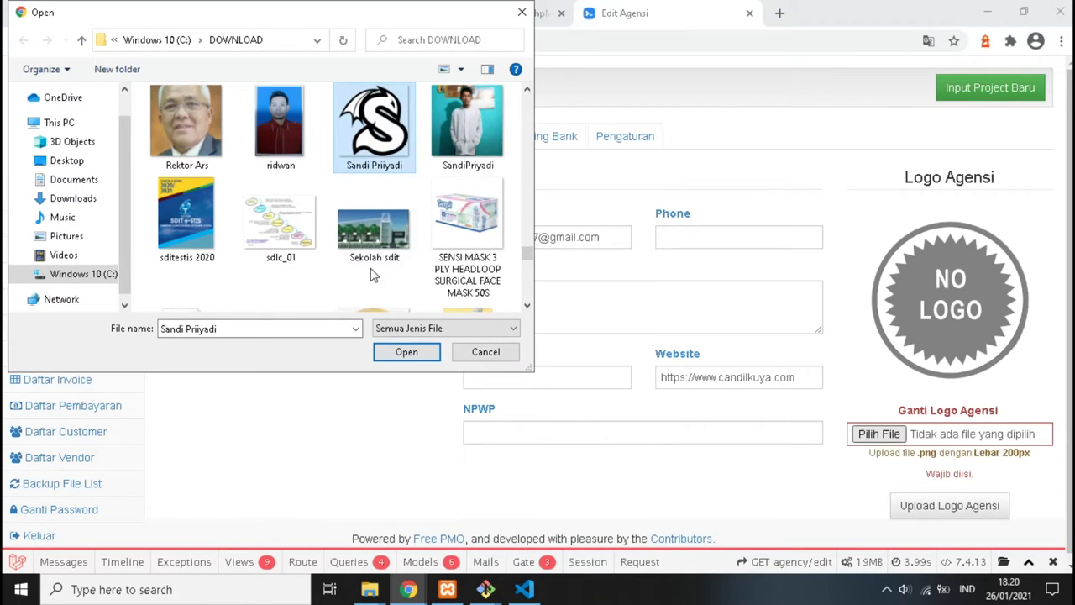
pyautogui.press('Return')
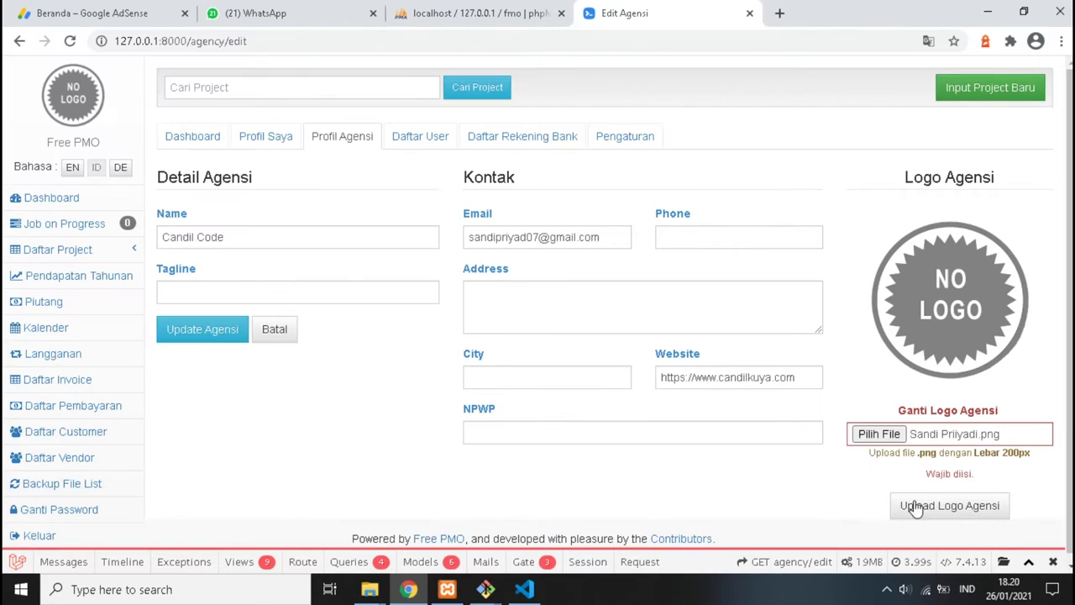
pyautogui.click(912, 505)
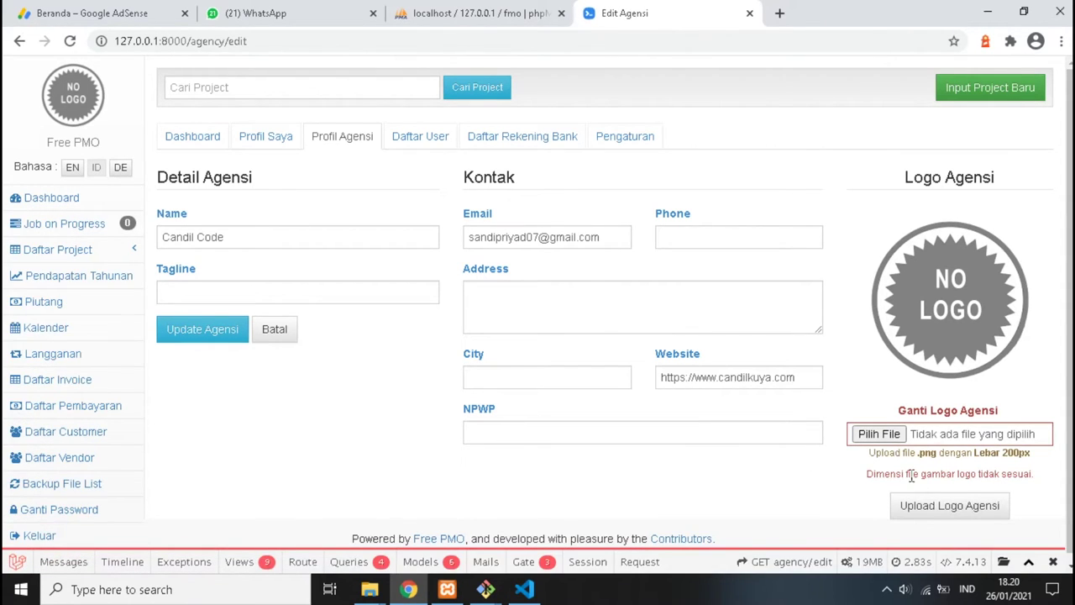
# Read the file type and dimension requirements given for the agency logo upload
pyautogui.moveTo(870, 473); pyautogui.dragTo(996, 475)
pyautogui.click(1005, 475)
pyautogui.moveTo(918, 454); pyautogui.dragTo(938, 447)
pyautogui.click(922, 455)
# View the Daftar User list and its Input User Baru form
pyautogui.click(417, 145)
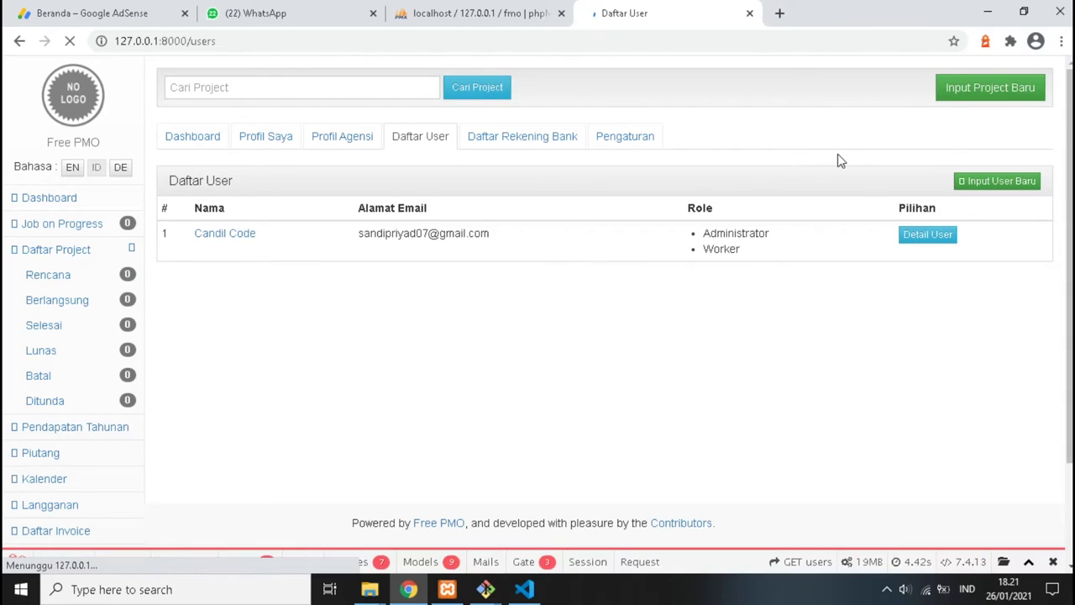
pyautogui.click(999, 192)
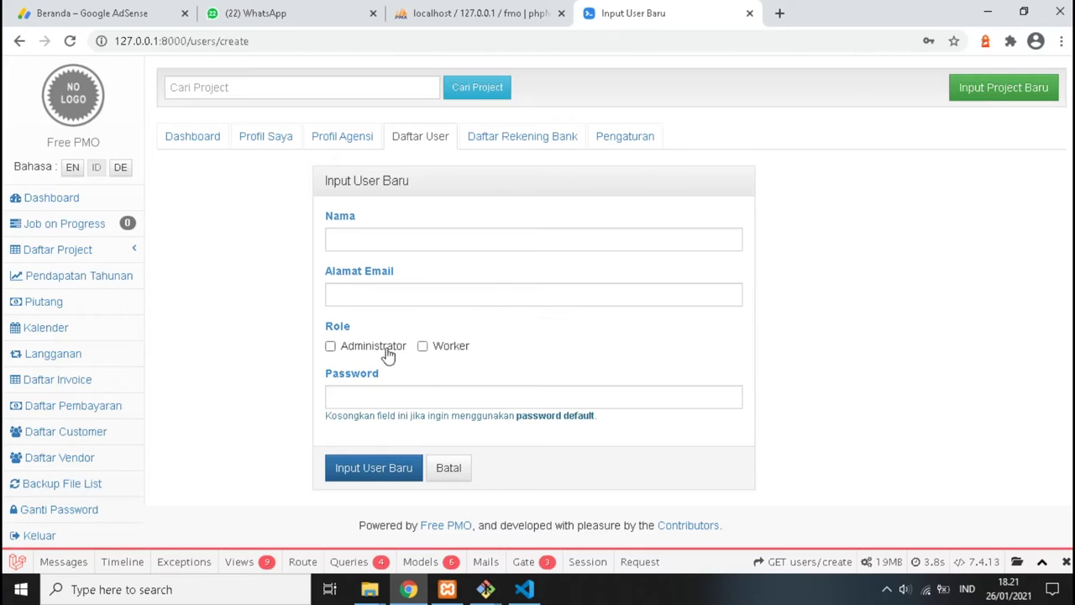
# Look over the Input Rekening Bank Baru form fields and the currency options under Pengaturan
pyautogui.click(507, 147)
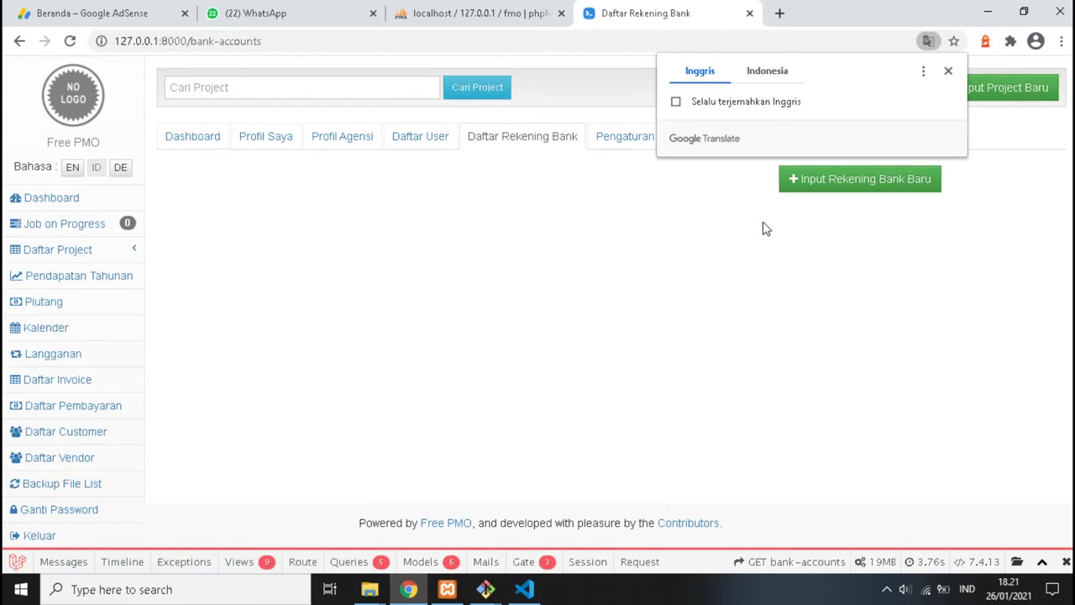
pyautogui.click(800, 196)
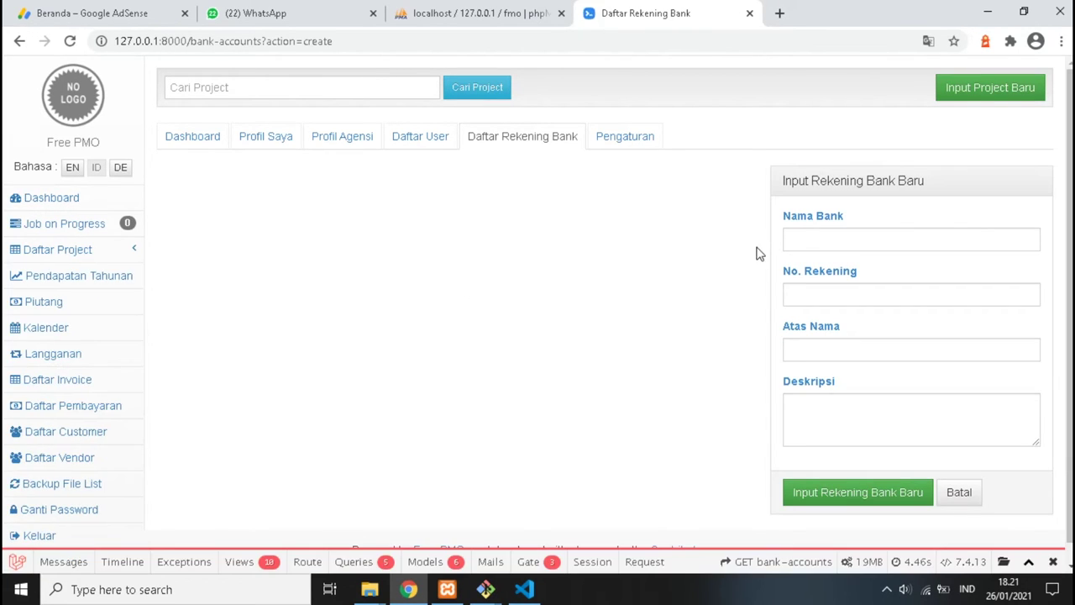
pyautogui.click(804, 245)
pyautogui.click(811, 296)
pyautogui.click(812, 347)
pyautogui.click(816, 413)
pyautogui.click(614, 140)
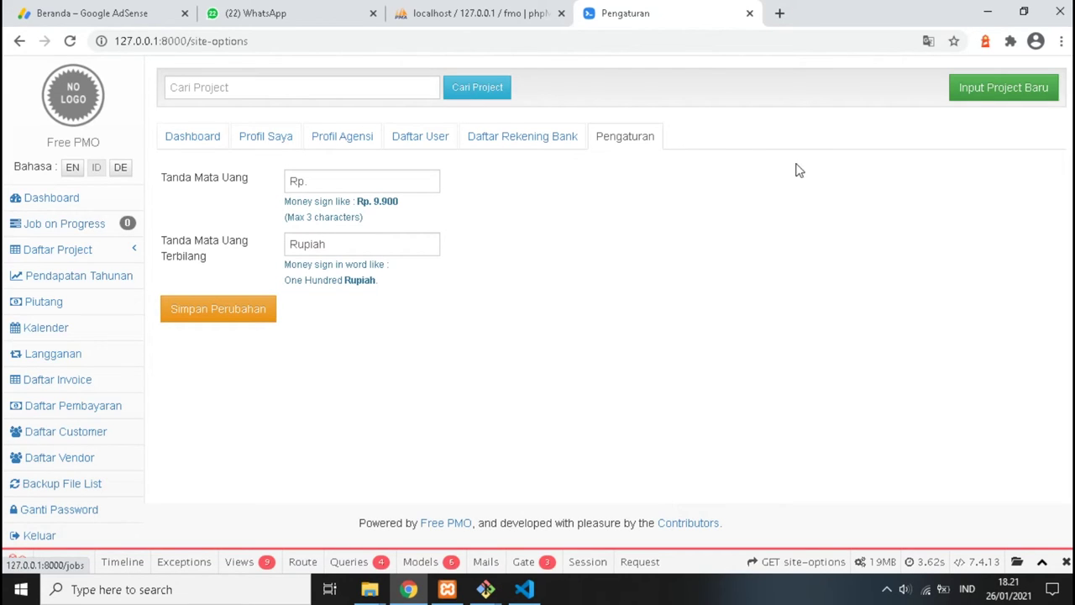
# Examine the Input Project Baru form, including its project name, customer, proposal and description fields
pyautogui.click(966, 99)
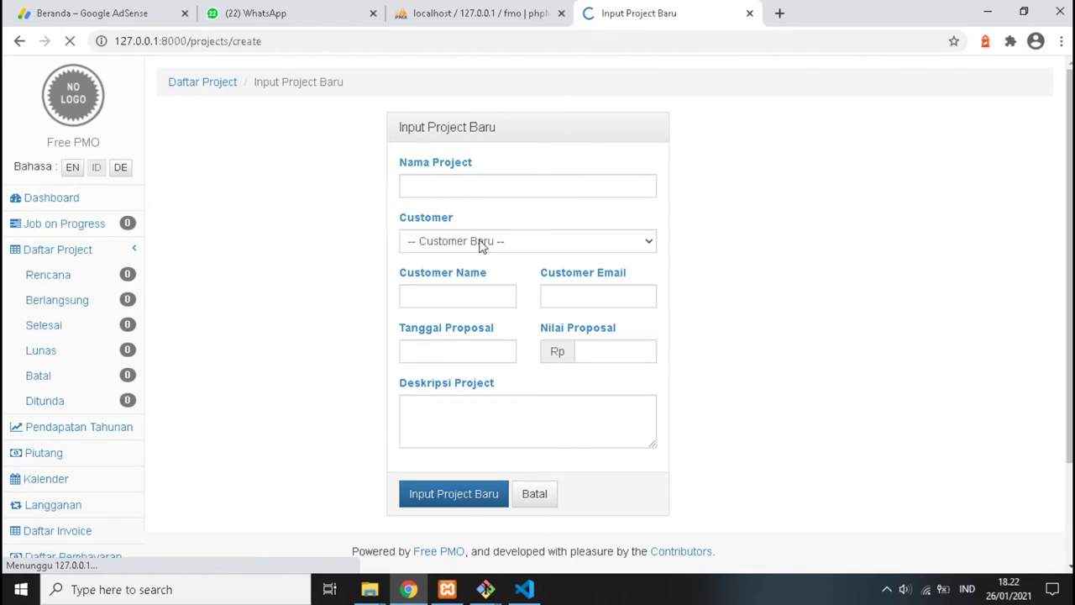
pyautogui.click(454, 251)
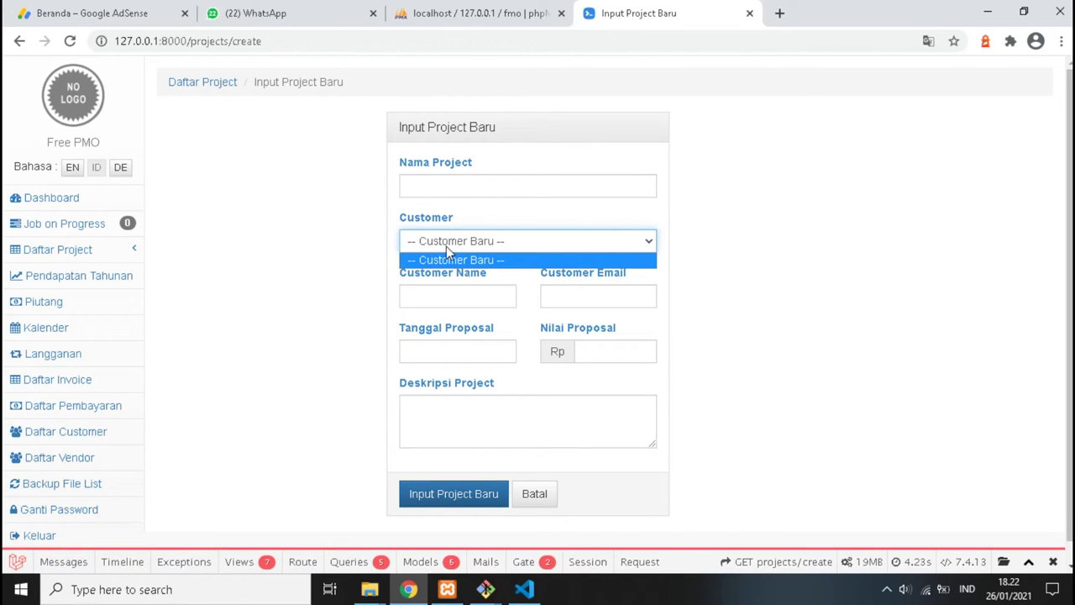
pyautogui.click(446, 248)
pyautogui.click(449, 189)
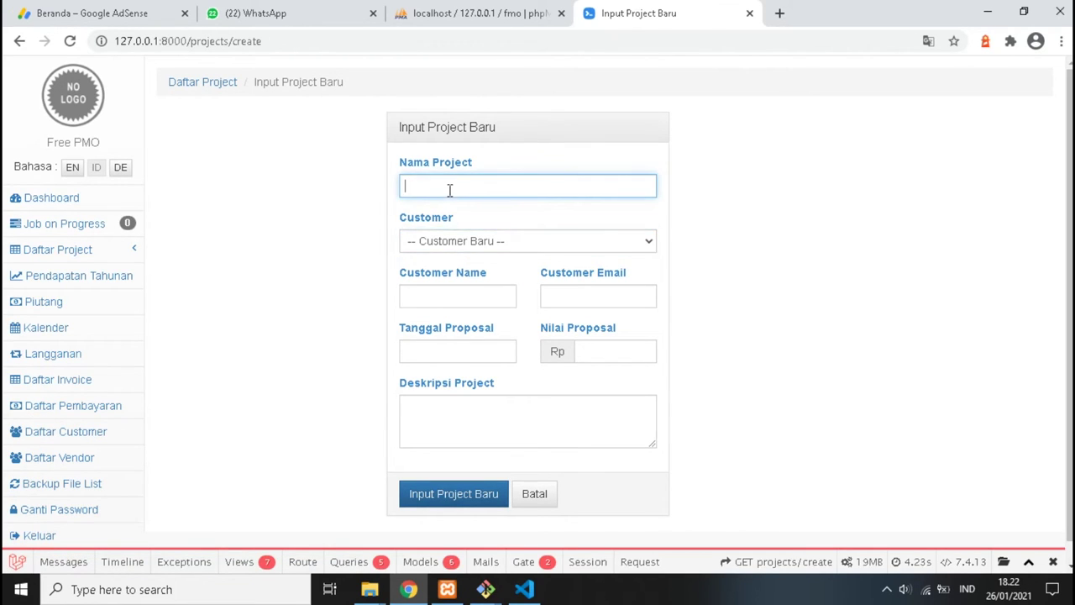
pyautogui.click(452, 294)
pyautogui.click(559, 300)
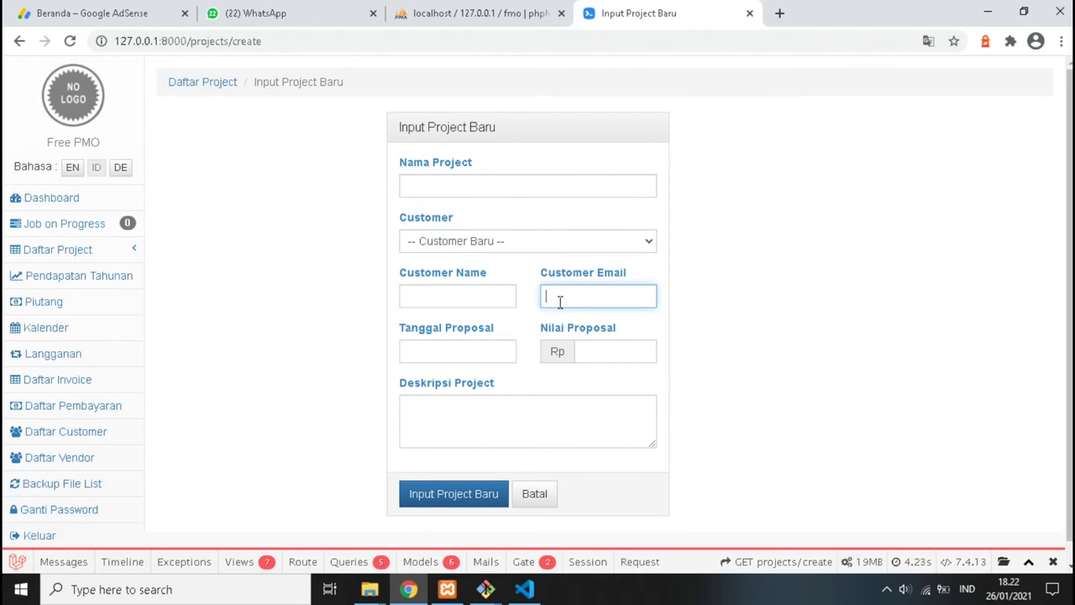
pyautogui.click(550, 242)
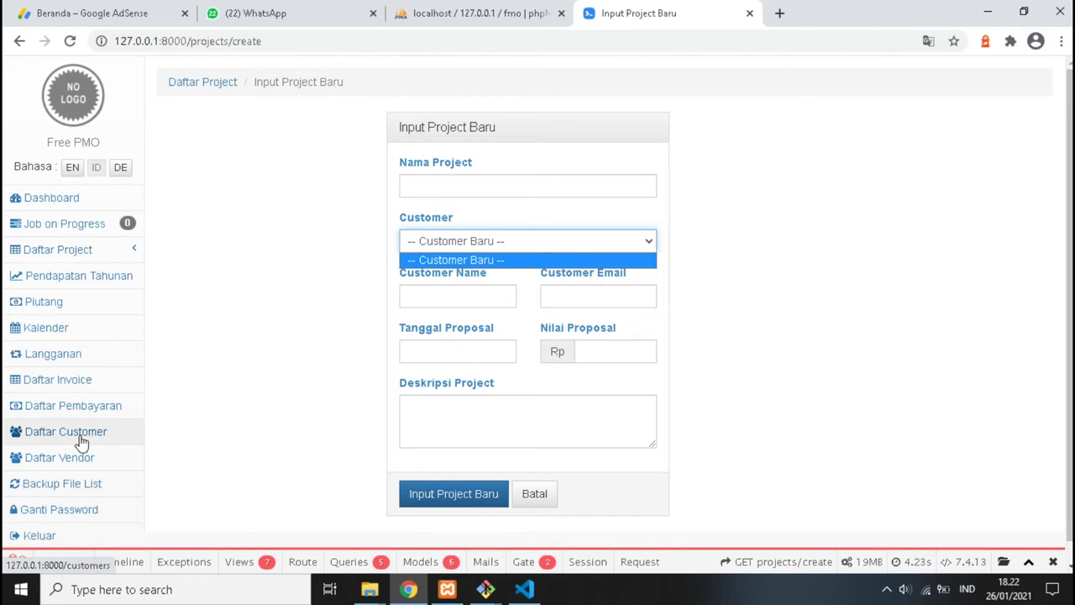
pyautogui.click(435, 430)
pyautogui.click(458, 346)
pyautogui.click(461, 303)
pyautogui.click(547, 294)
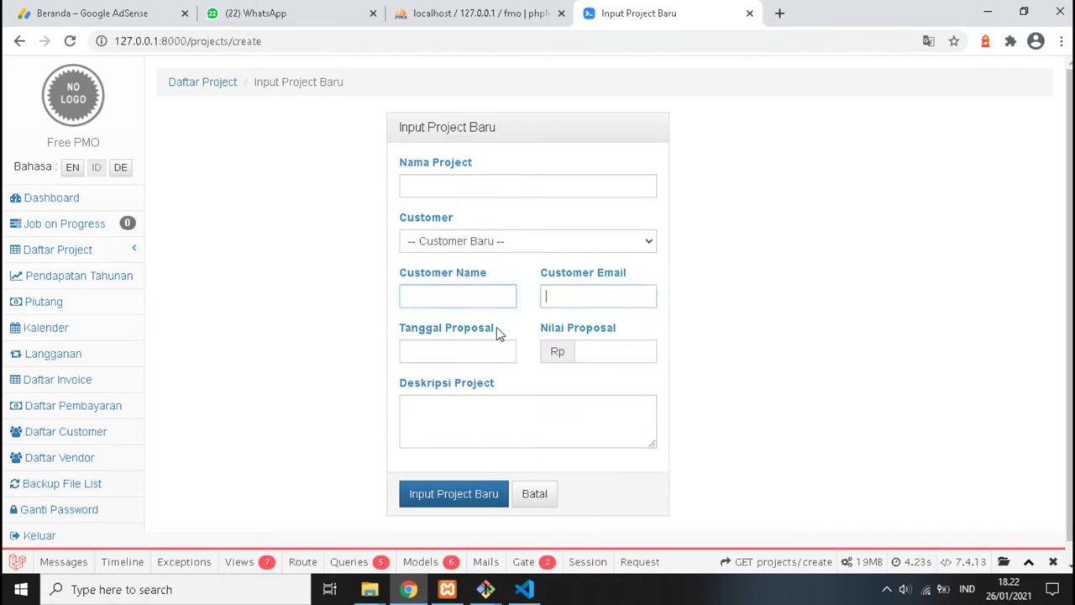
pyautogui.click(413, 429)
pyautogui.scroll(-1, 72, 440)
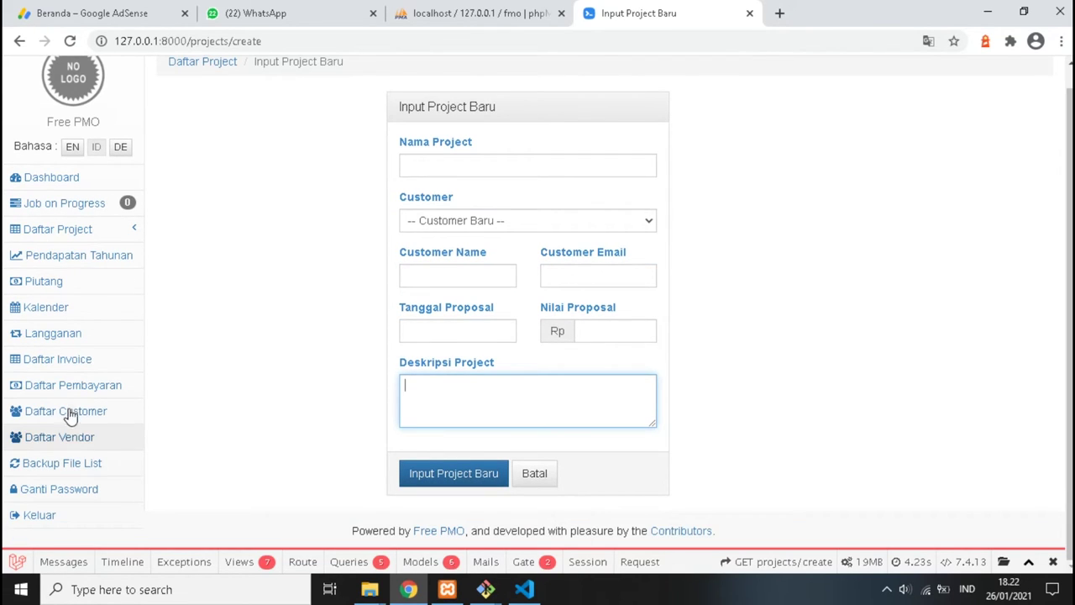
# Open Daftar Customer and examine the detail and contact fields of the Input Customer Baru form
pyautogui.click(66, 414)
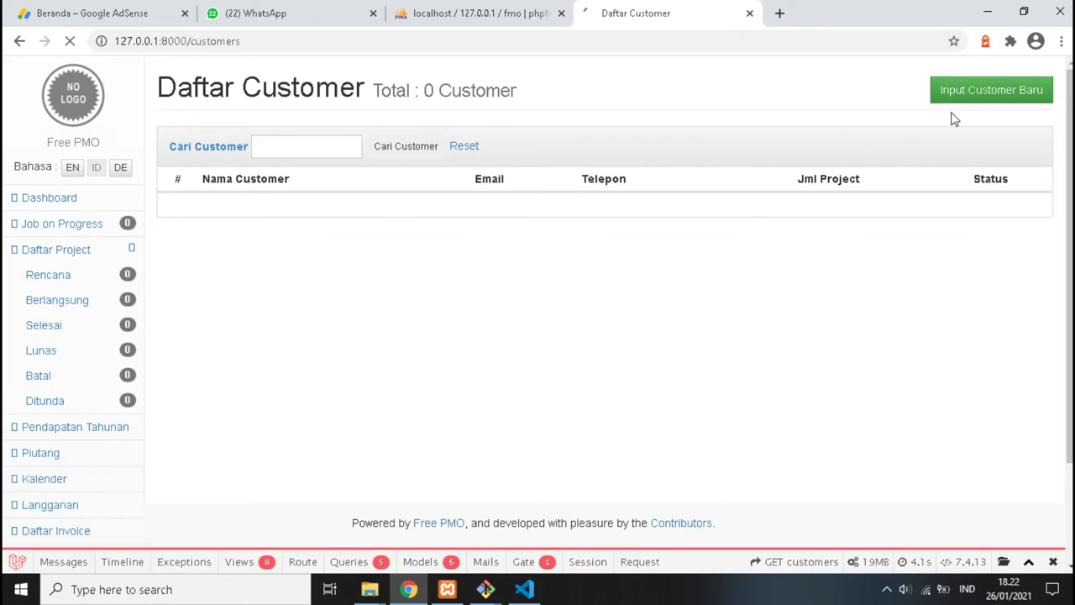
pyautogui.click(970, 97)
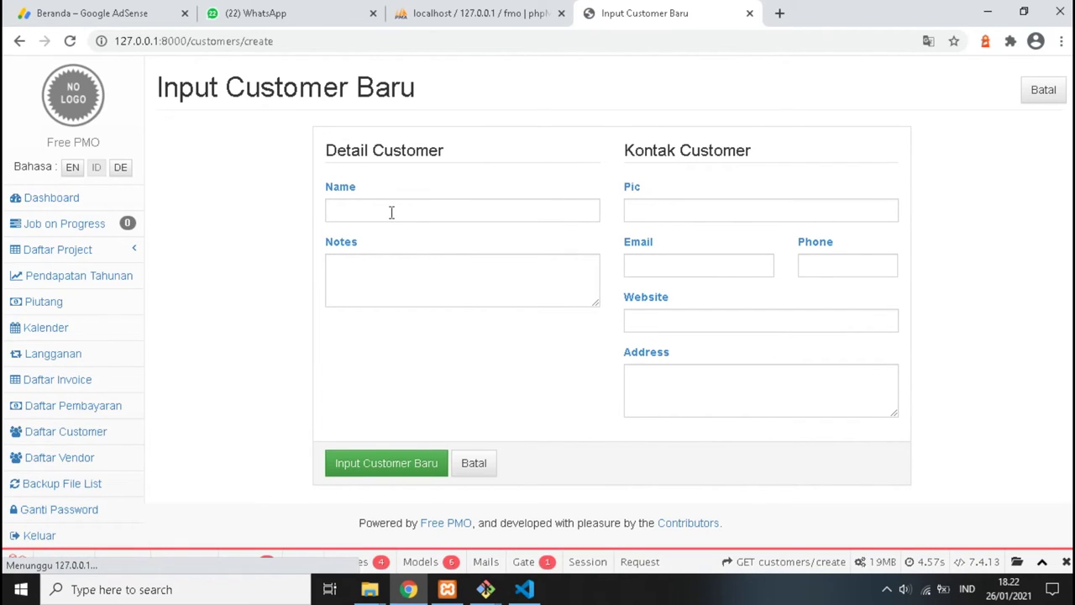
pyautogui.click(391, 212)
pyautogui.click(394, 290)
pyautogui.click(645, 215)
pyautogui.click(659, 264)
pyautogui.click(832, 267)
pyautogui.click(770, 316)
pyautogui.click(676, 390)
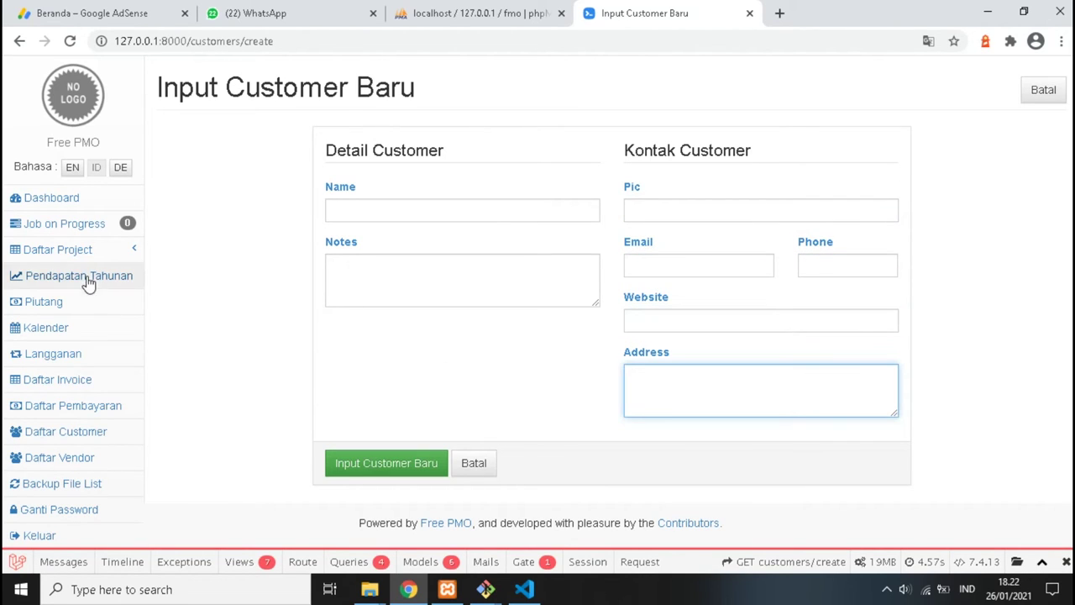
# View the Job on Progress page and the list of projects with Rencana status
pyautogui.click(73, 230)
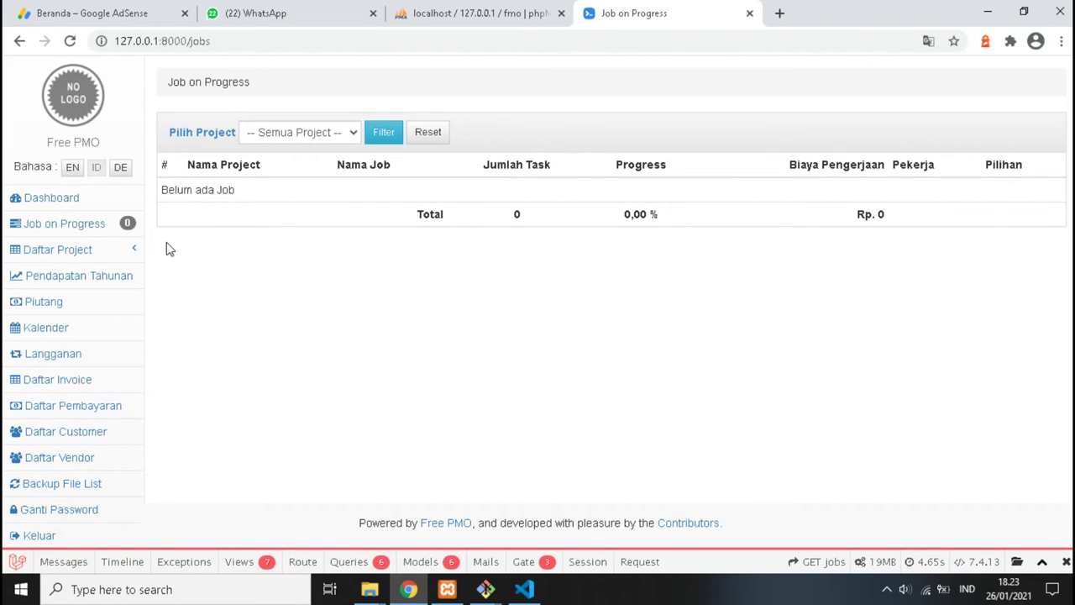
pyautogui.click(95, 259)
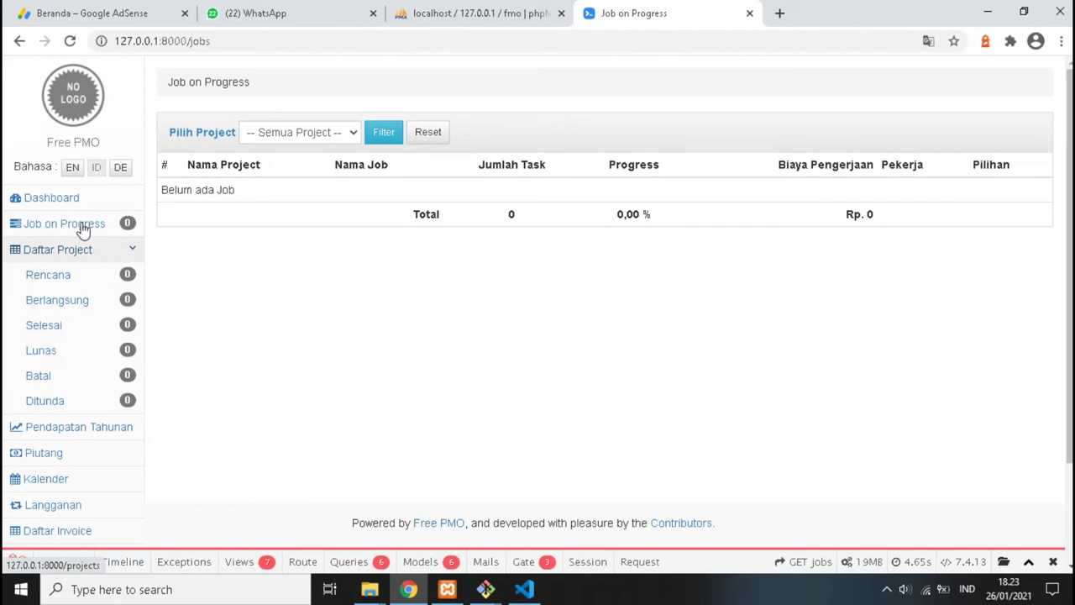
pyautogui.click(73, 278)
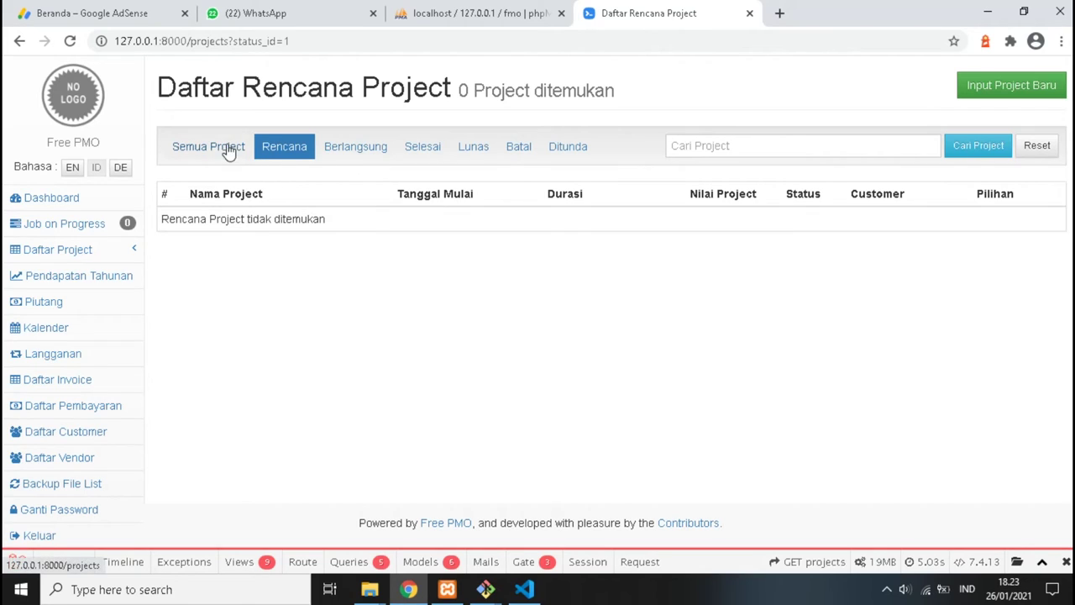
# Look through the Pendapatan Tahunan report for 2021, covering the sales chart and the monthly Detail Laporan table
pyautogui.click(104, 279)
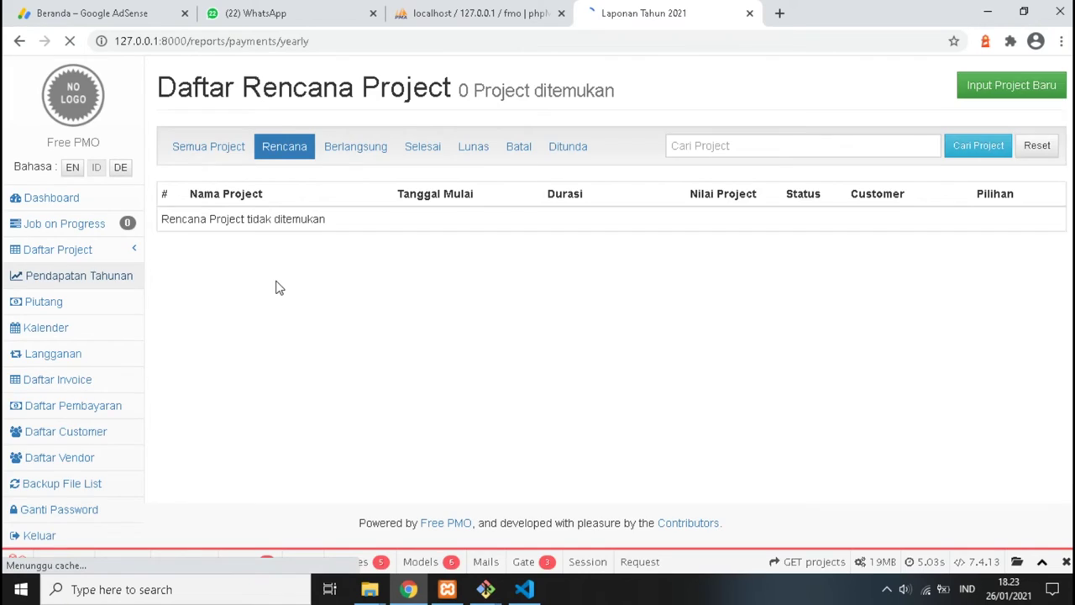
pyautogui.scroll(-3, 279, 289)
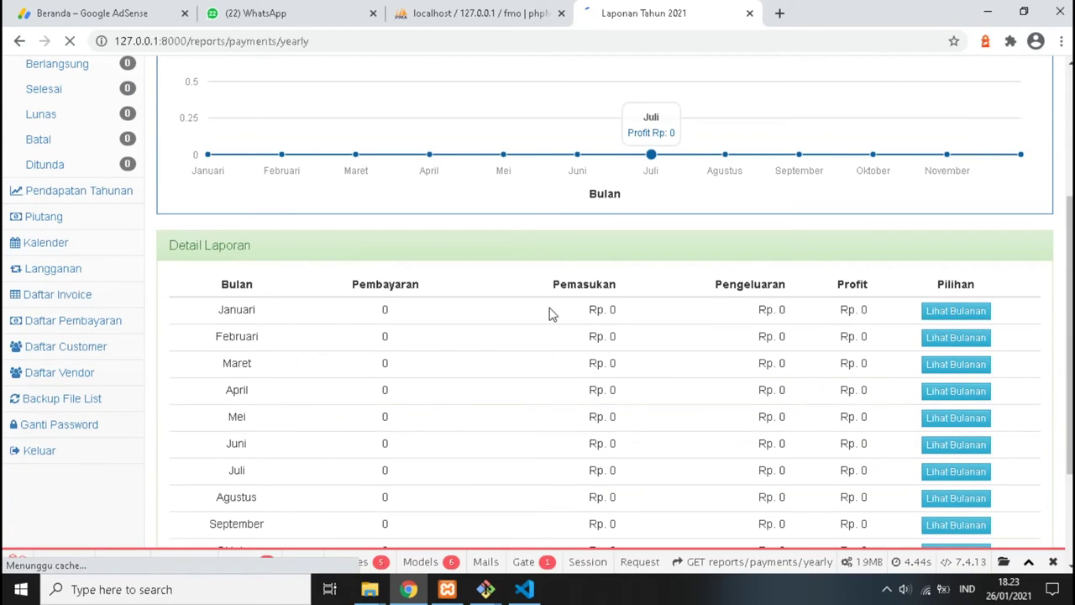
pyautogui.scroll(3, 549, 311)
pyautogui.scroll(-5, 331, 317)
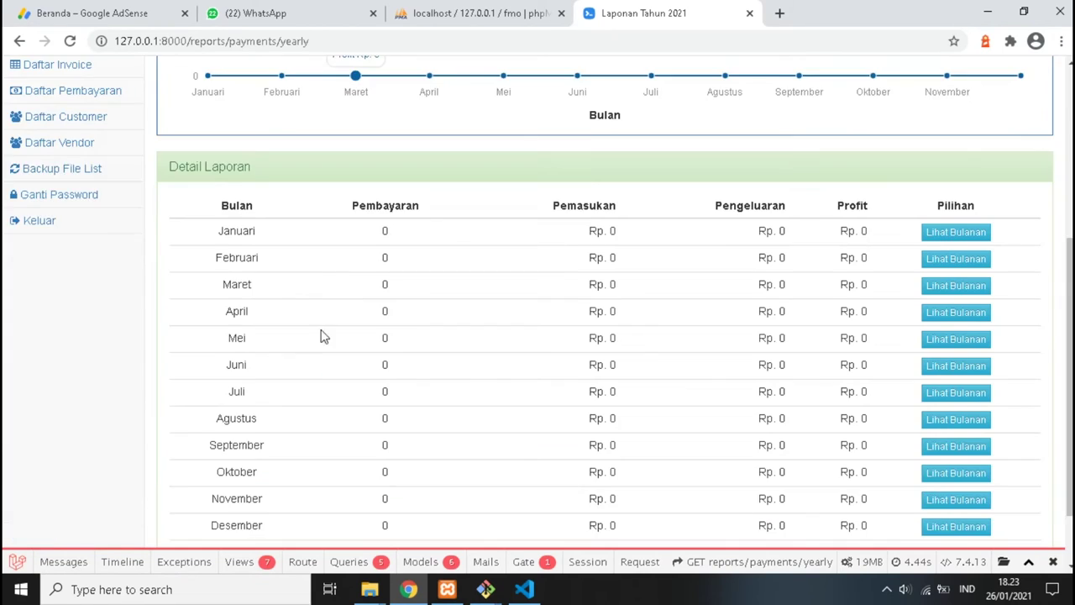
pyautogui.scroll(5, 302, 363)
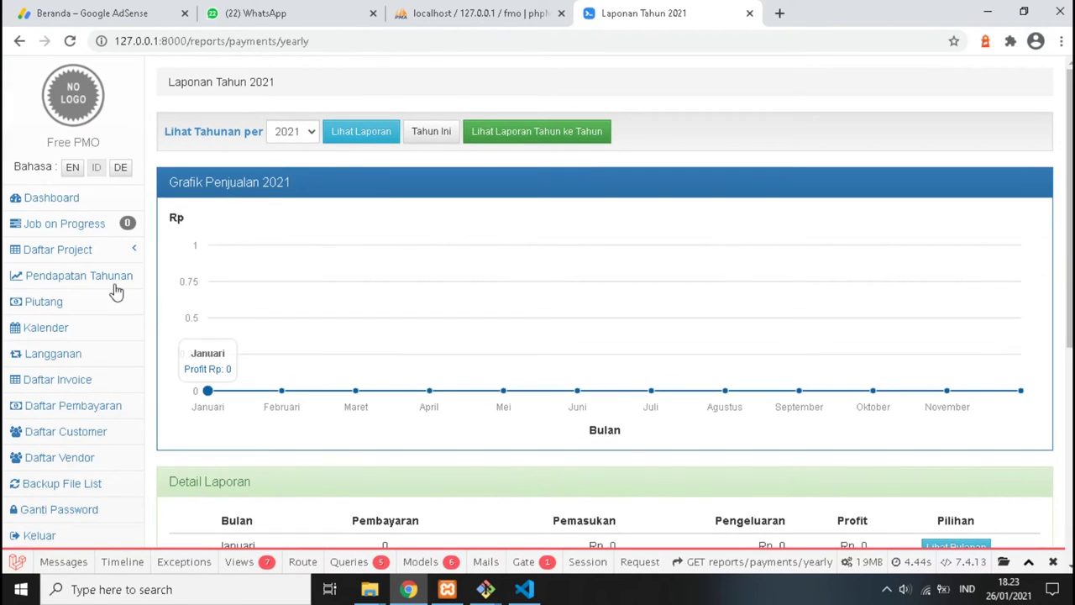
# View the Piutang report, and open the Kalender page with event editing turned on
pyautogui.click(74, 307)
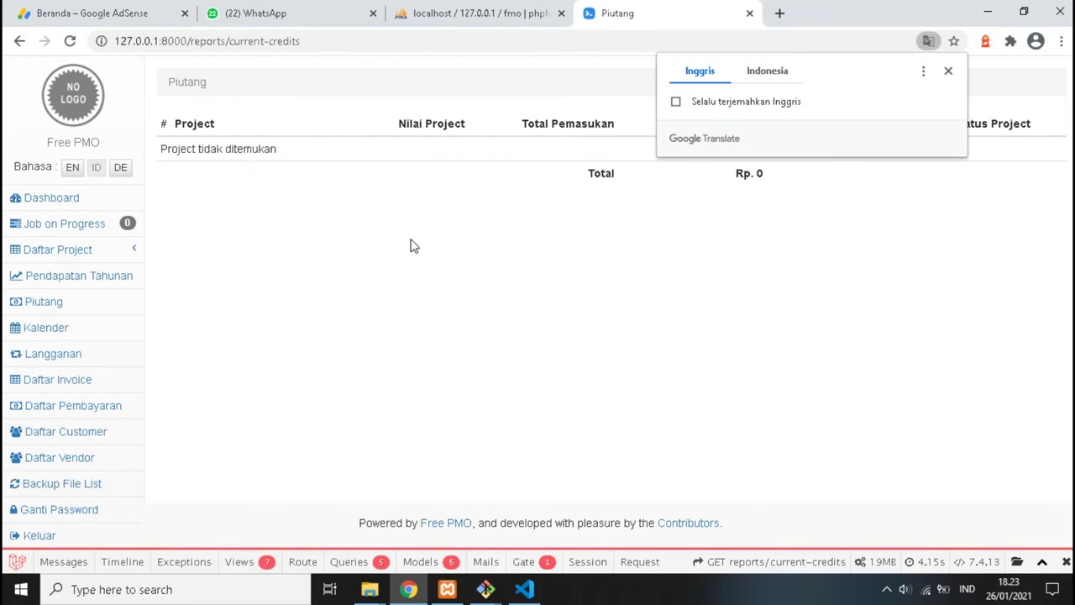
pyautogui.click(70, 328)
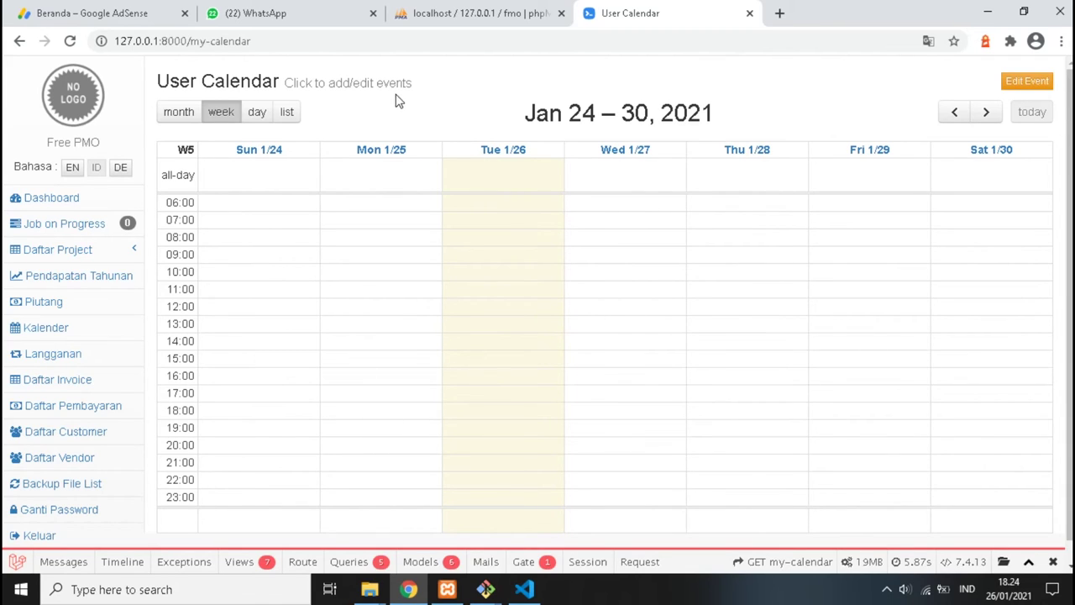
pyautogui.click(1026, 84)
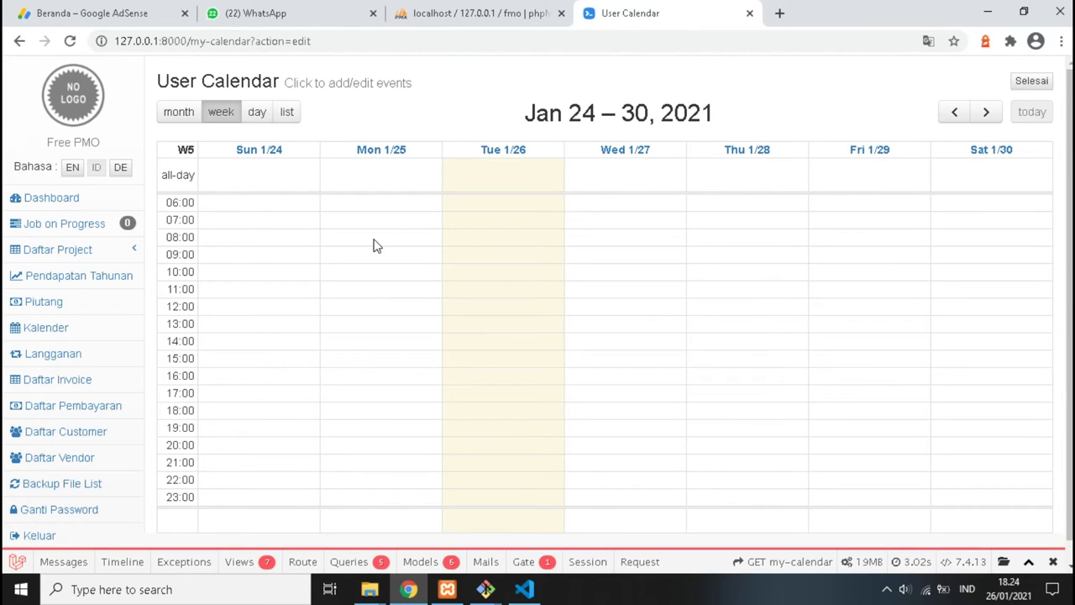
# Open a New Calendar Entry form, check its title, description and project fields, and close it without saving
pyautogui.click(379, 307)
pyautogui.click(493, 241)
pyautogui.click(499, 187)
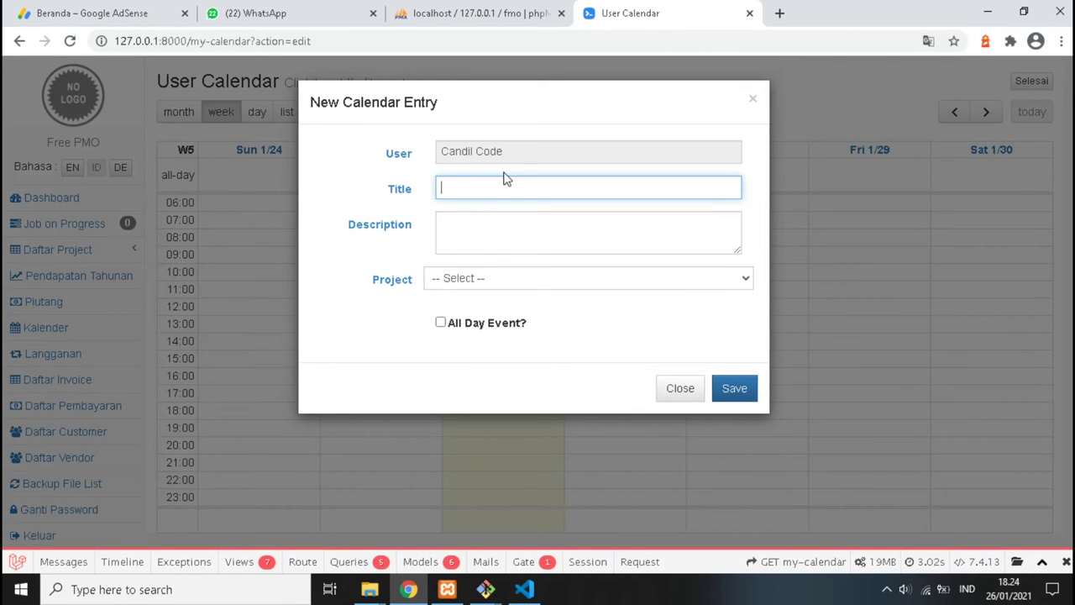
pyautogui.click(465, 245)
pyautogui.click(475, 284)
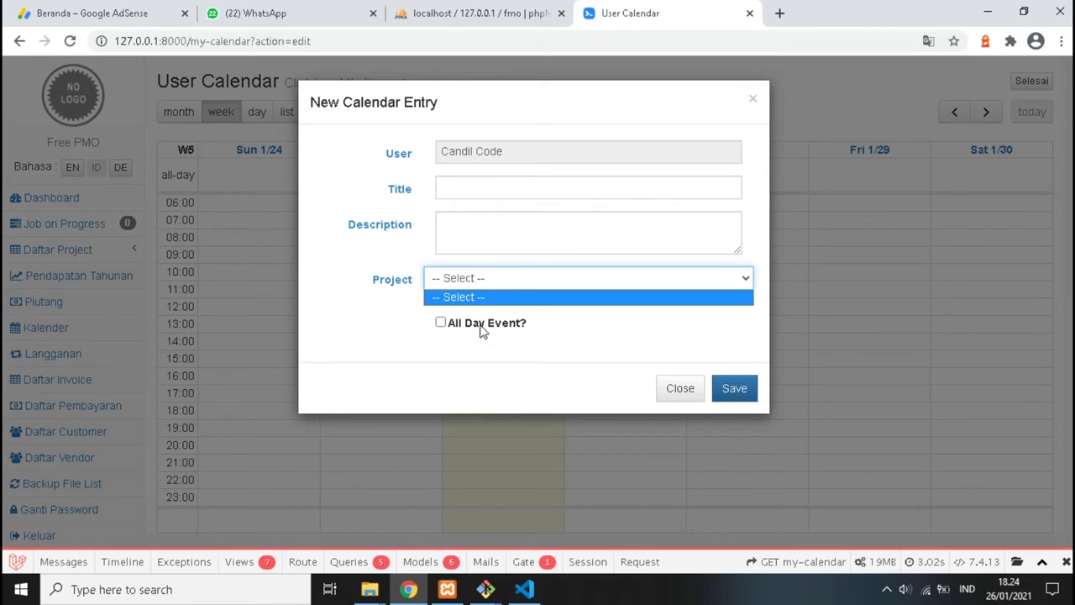
pyautogui.click(680, 389)
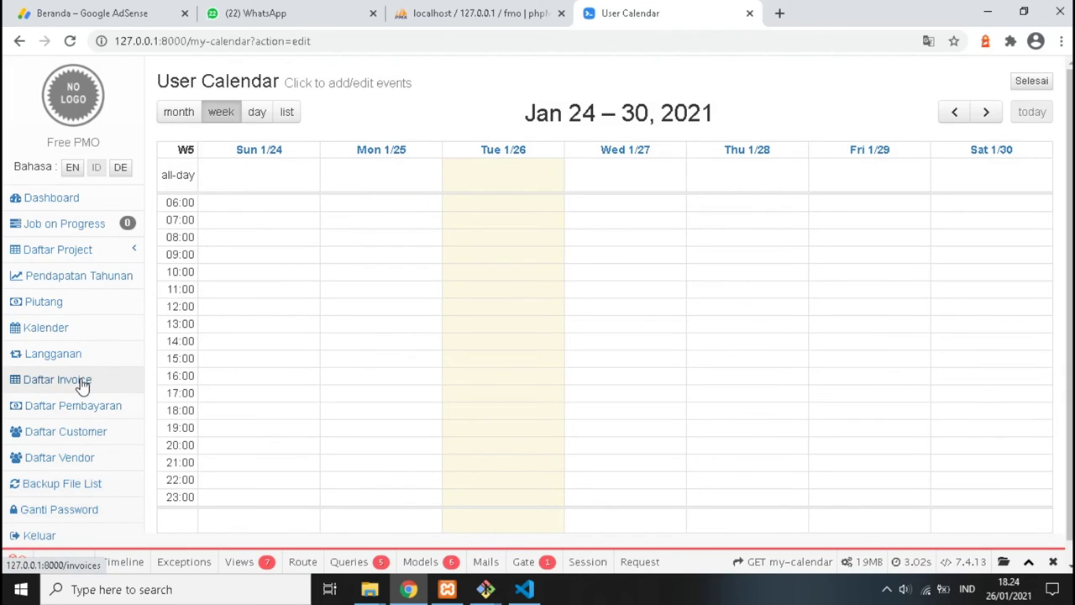
# View the Daftar Langganan page and the Daftar Invoice page
pyautogui.click(33, 360)
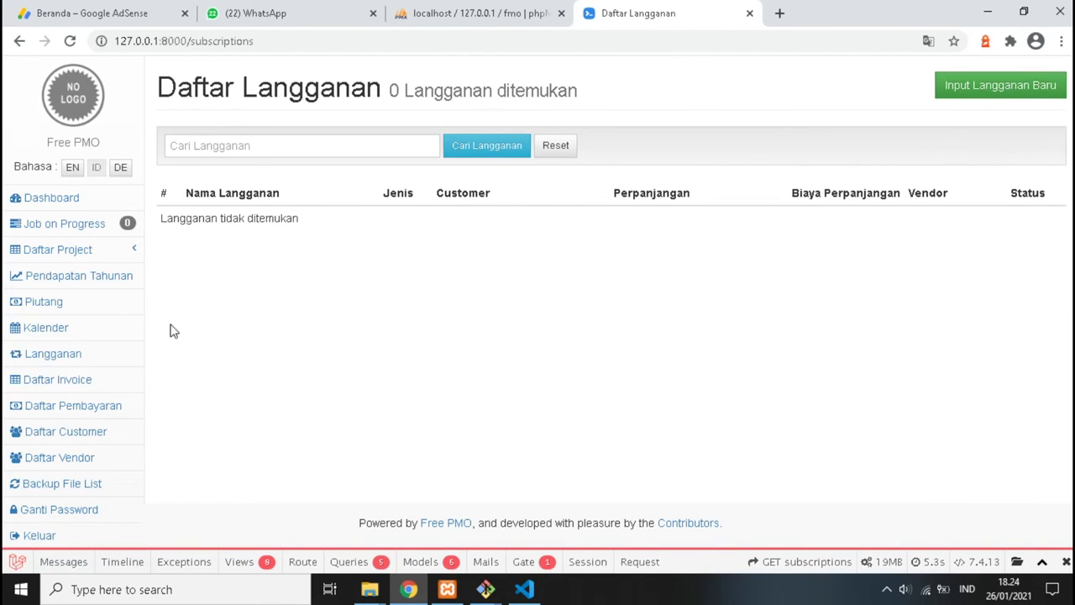
pyautogui.click(58, 381)
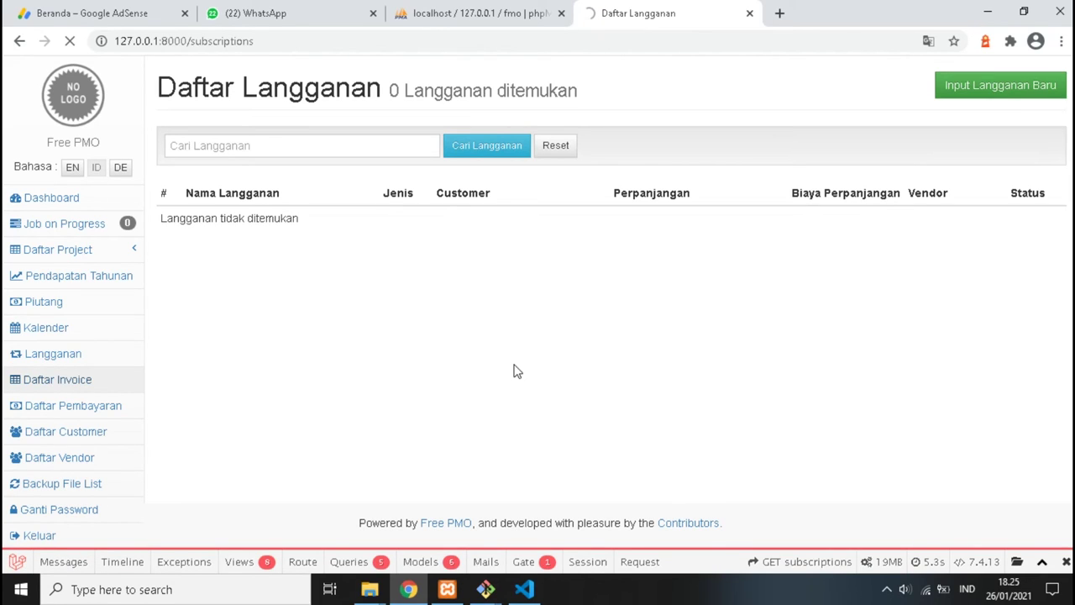
pyautogui.click(95, 407)
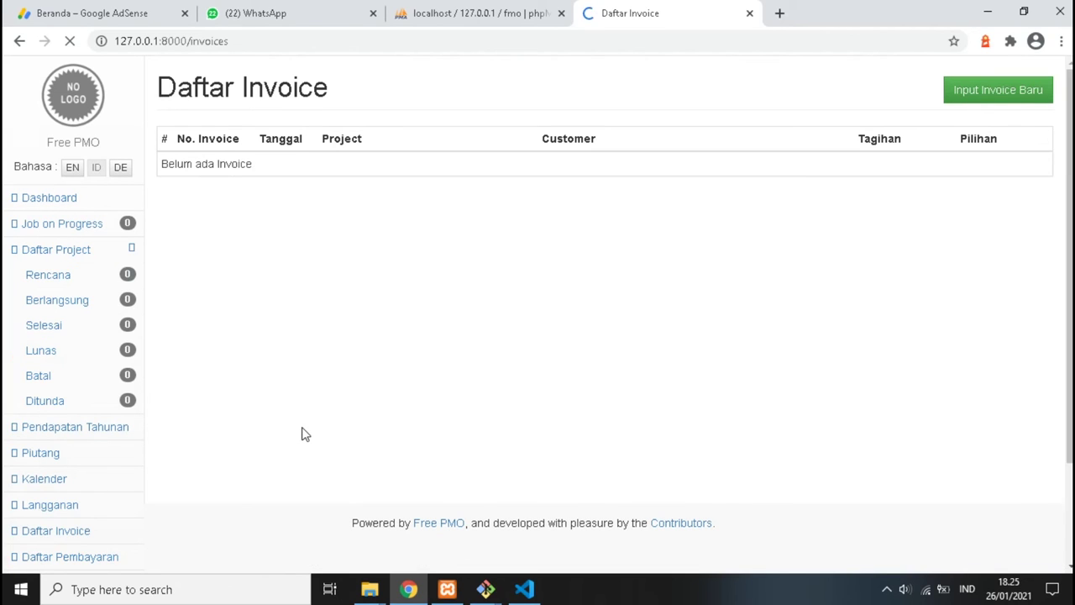
# Create a new invoice draft and look over its Biaya and Catatan fields
pyautogui.click(1017, 92)
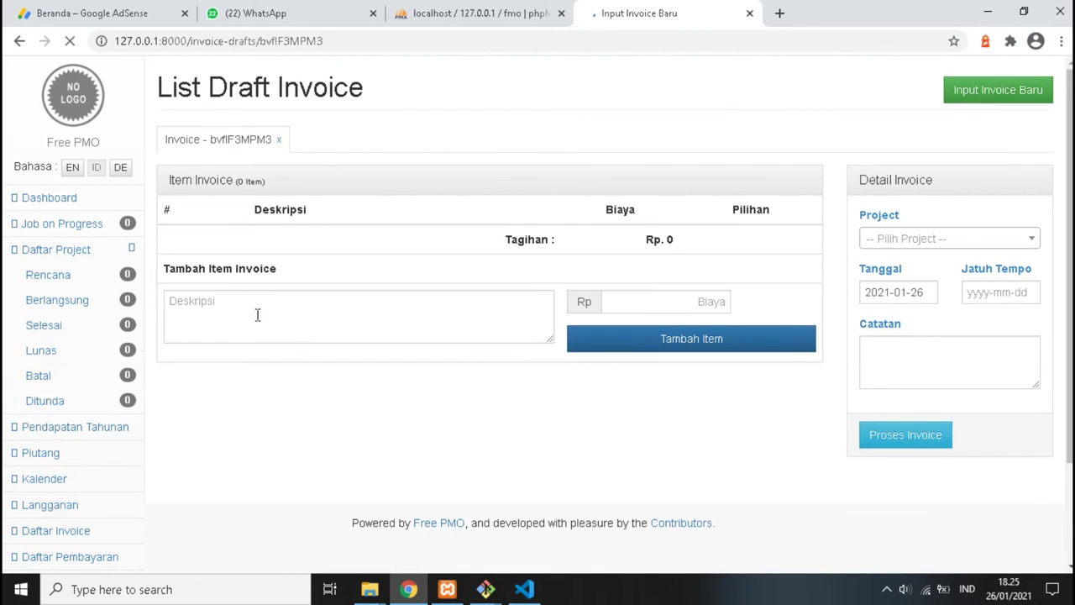
pyautogui.click(637, 301)
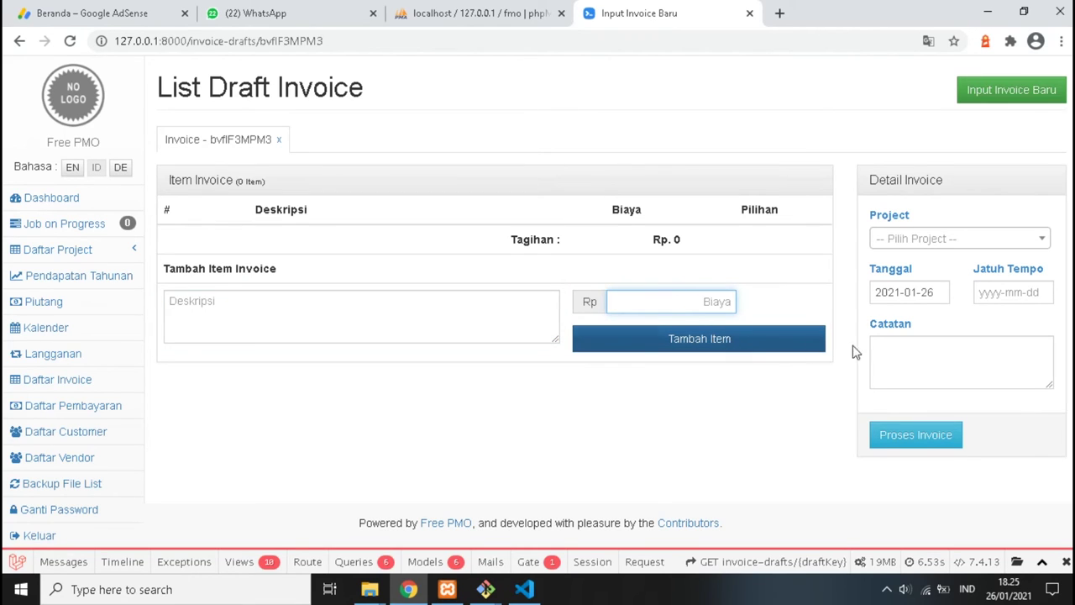
pyautogui.click(906, 361)
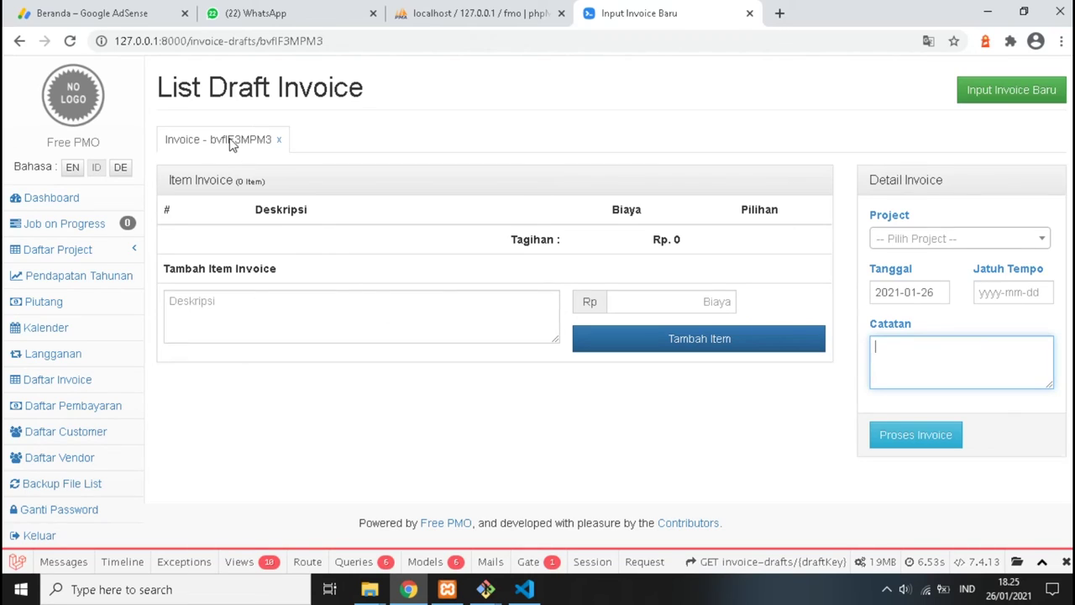
# Add the invoice item "Pembuatan Website Berita" with a cost of Rp 300000 to the draft
pyautogui.click(250, 319)
pyautogui.write('Pembuata')
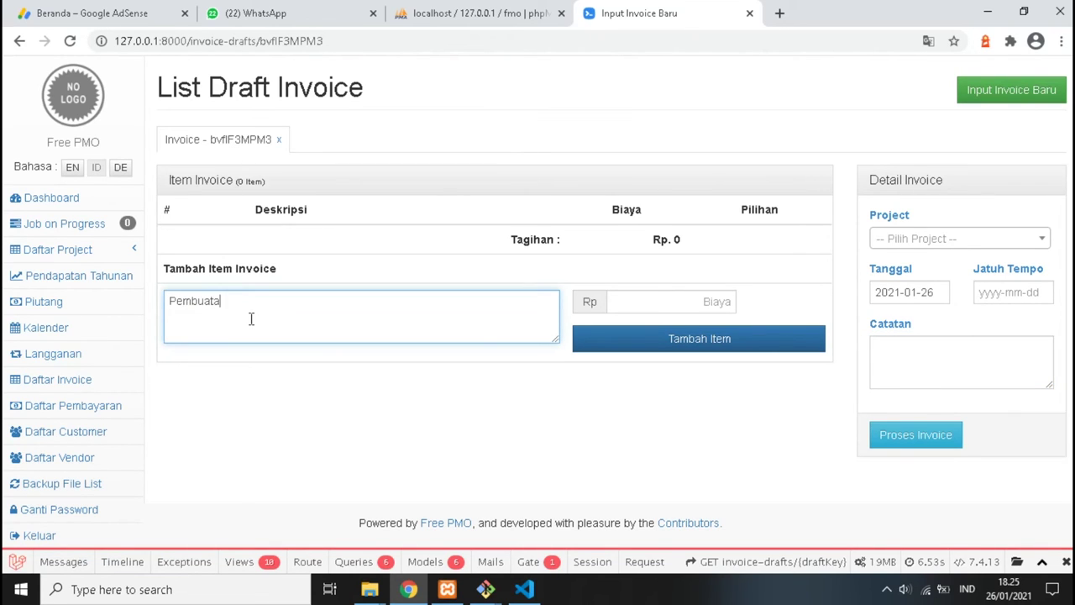
pyautogui.write('n Website Berita')
pyautogui.click(635, 303)
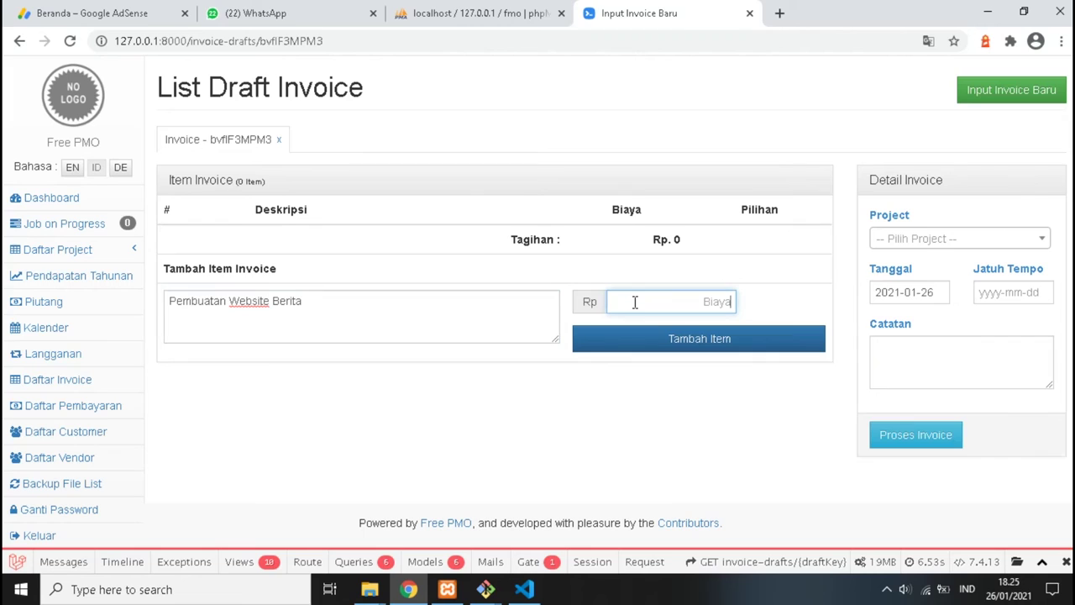
pyautogui.write('300000')
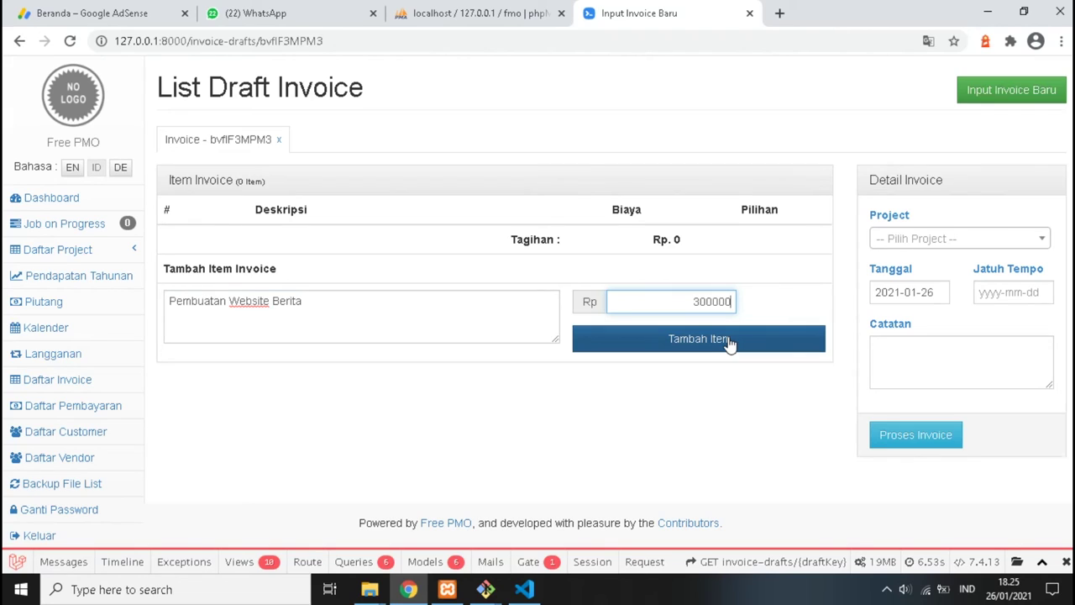
pyautogui.click(730, 343)
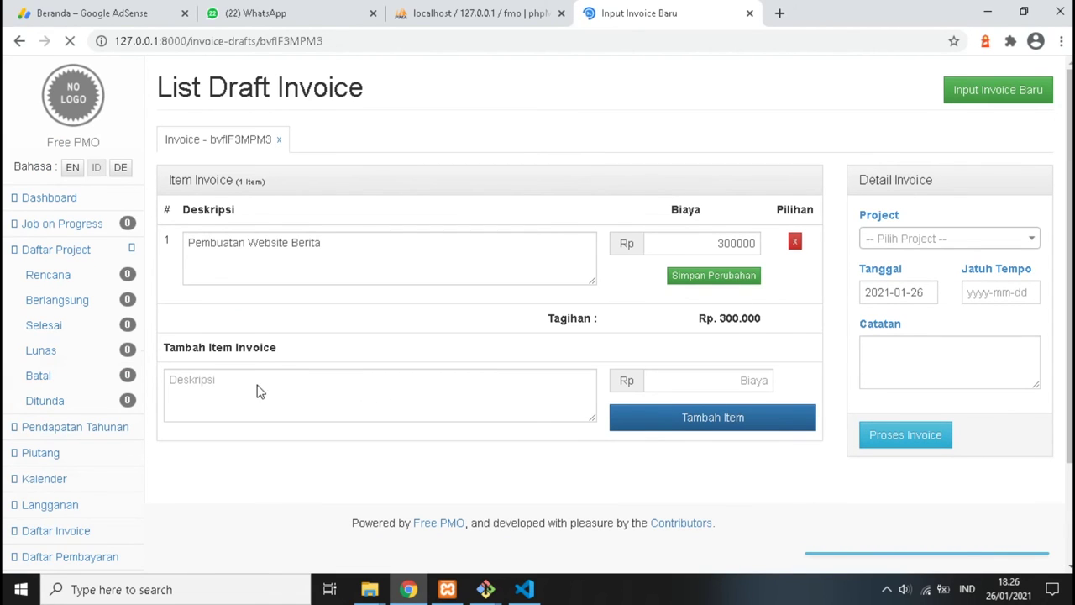
# Check which projects can be chosen in the draft's Detail Invoice section
pyautogui.click(689, 379)
pyautogui.click(939, 240)
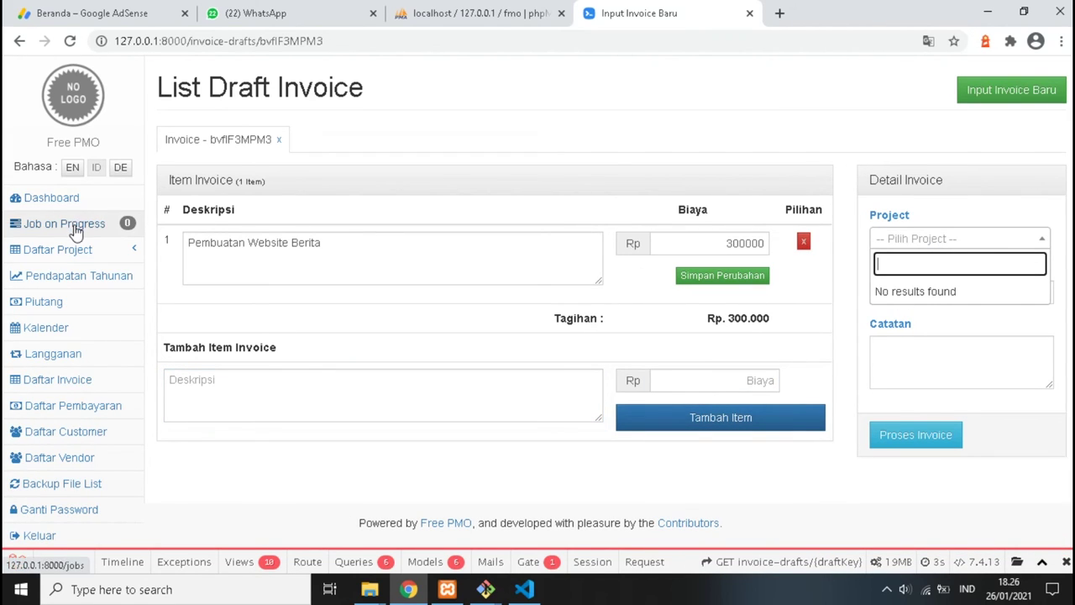
pyautogui.click(920, 347)
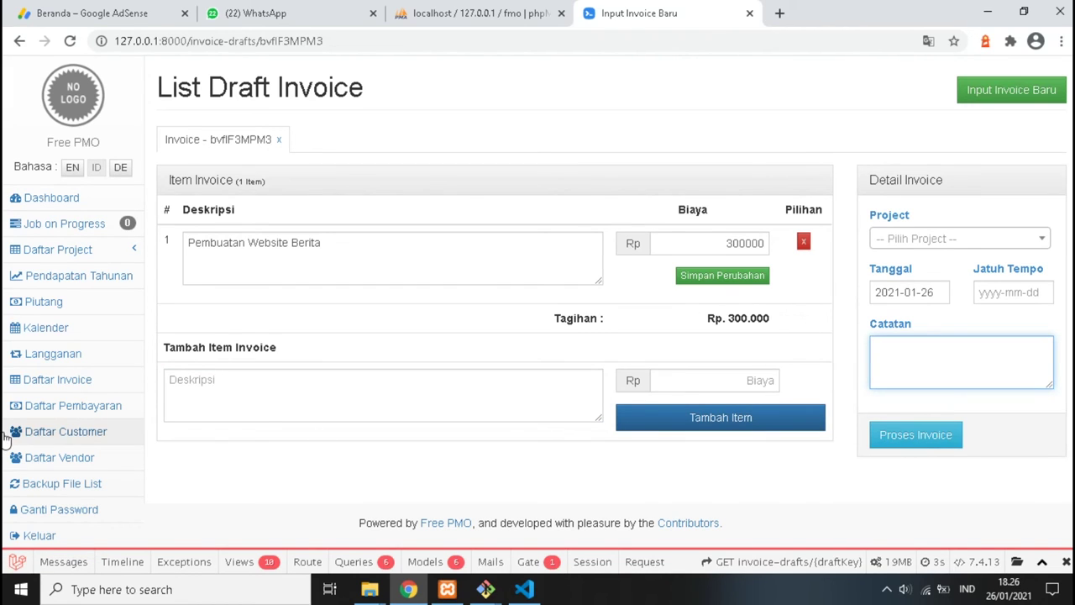
# Open the Input Pembayaran Baru form from Daftar Pembayaran and try its Jenis Transaksi and Jenis Pembayaran options
pyautogui.click(202, 440)
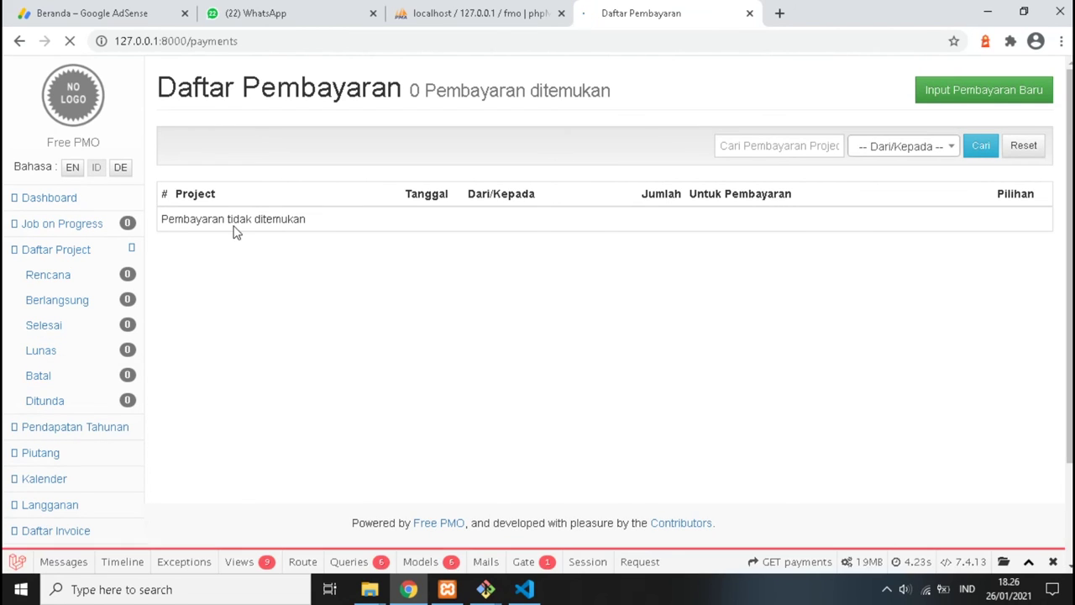
pyautogui.click(979, 95)
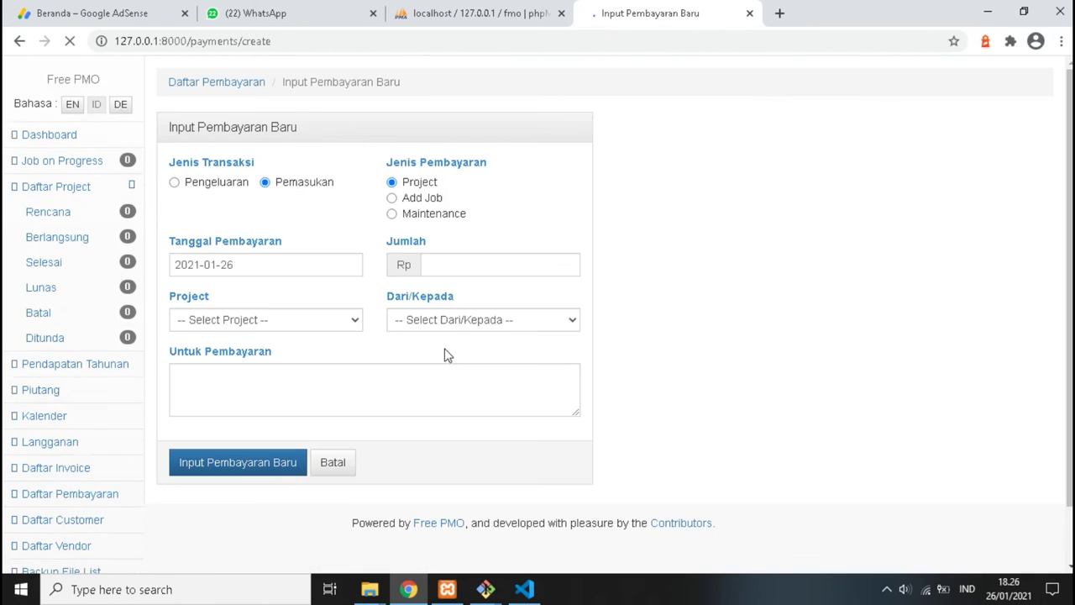
pyautogui.click(175, 183)
pyautogui.click(272, 188)
pyautogui.click(397, 199)
pyautogui.click(397, 216)
pyautogui.click(458, 268)
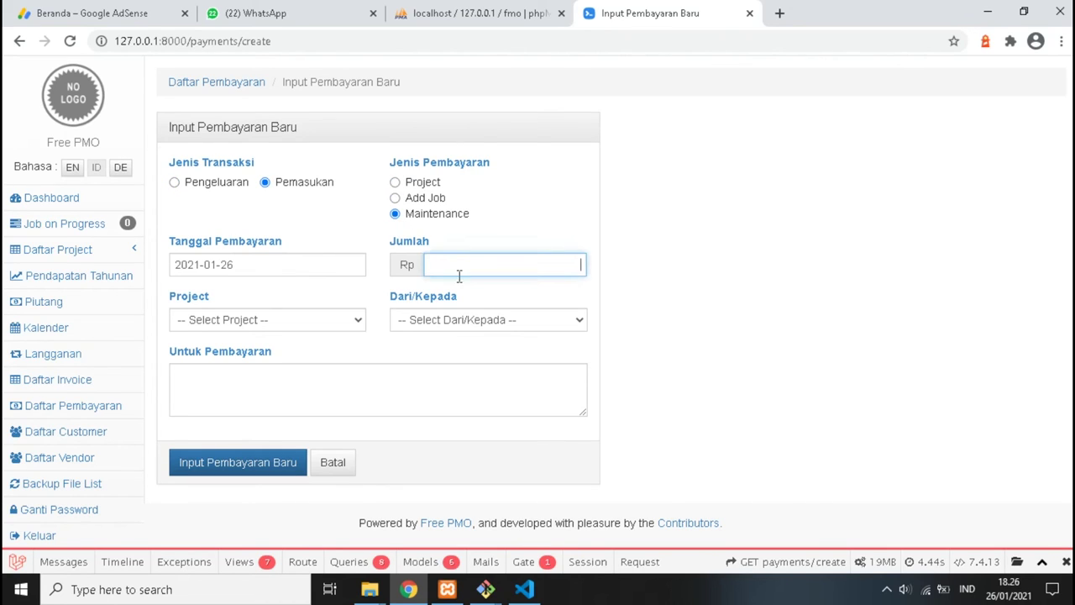
# Examine the Dari/Kepada, Project and Untuk Pembayaran fields, and set Jenis Pembayaran back to Project
pyautogui.click(470, 320)
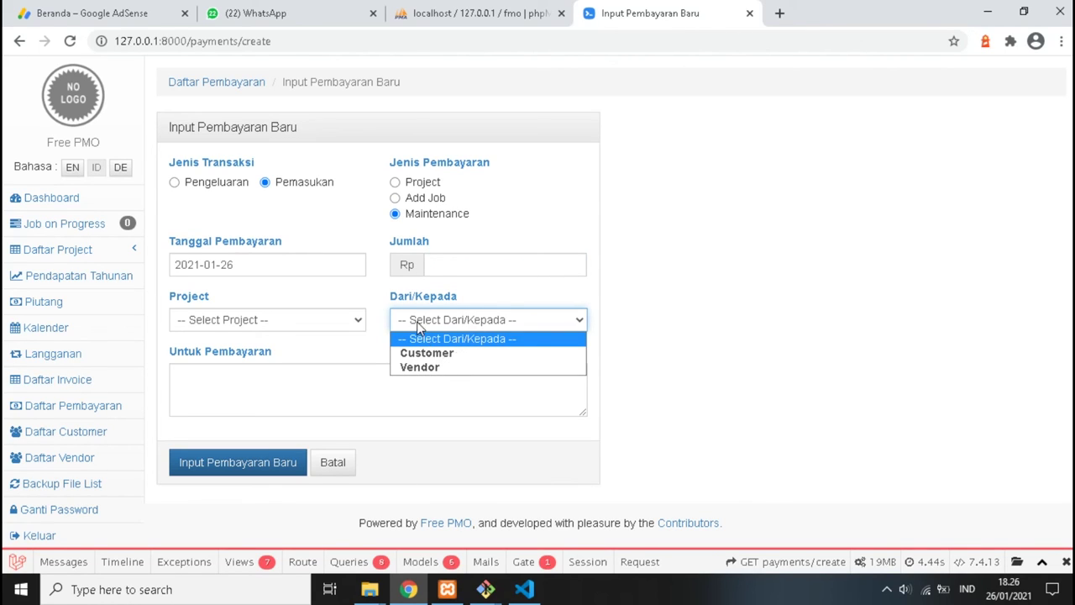
pyautogui.click(502, 296)
pyautogui.click(265, 382)
pyautogui.click(291, 322)
pyautogui.click(271, 405)
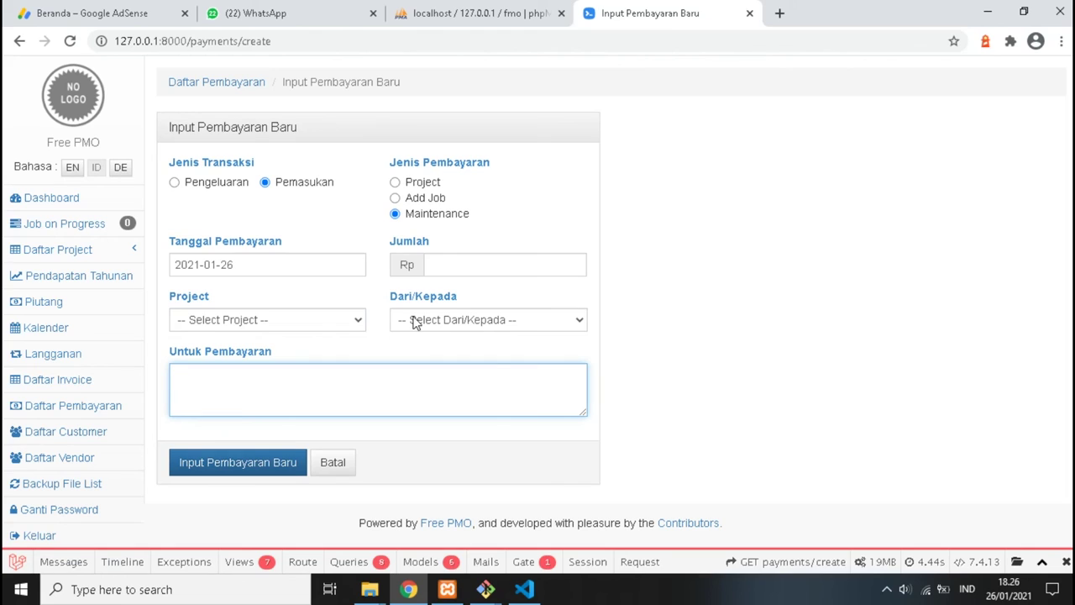
pyautogui.click(416, 199)
pyautogui.click(398, 182)
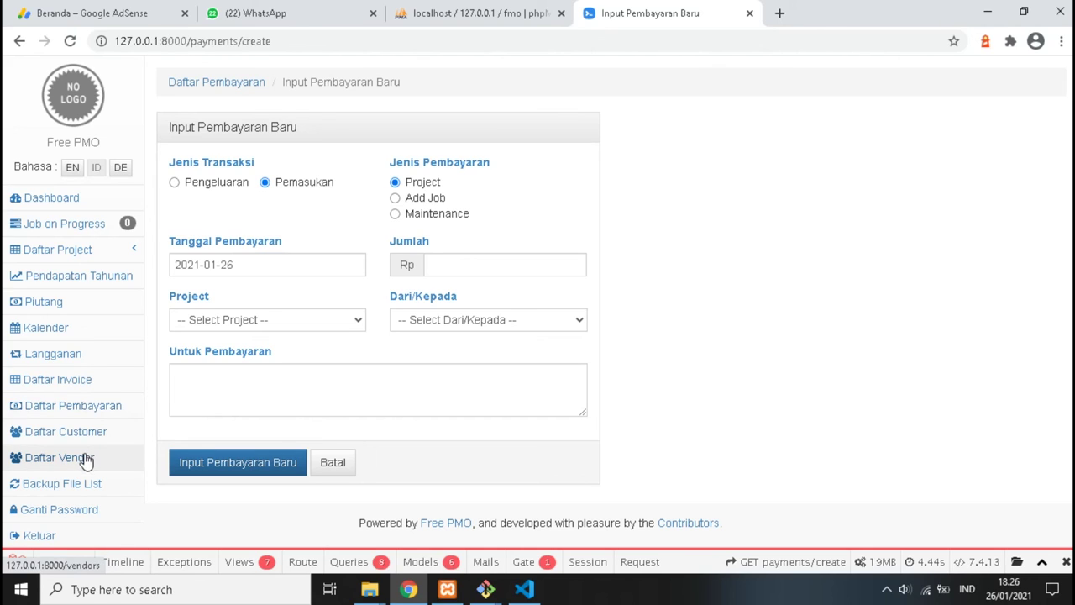
# Open Daftar Vendor and examine the Name, Website and Notes fields of the new vendor form
pyautogui.click(293, 472)
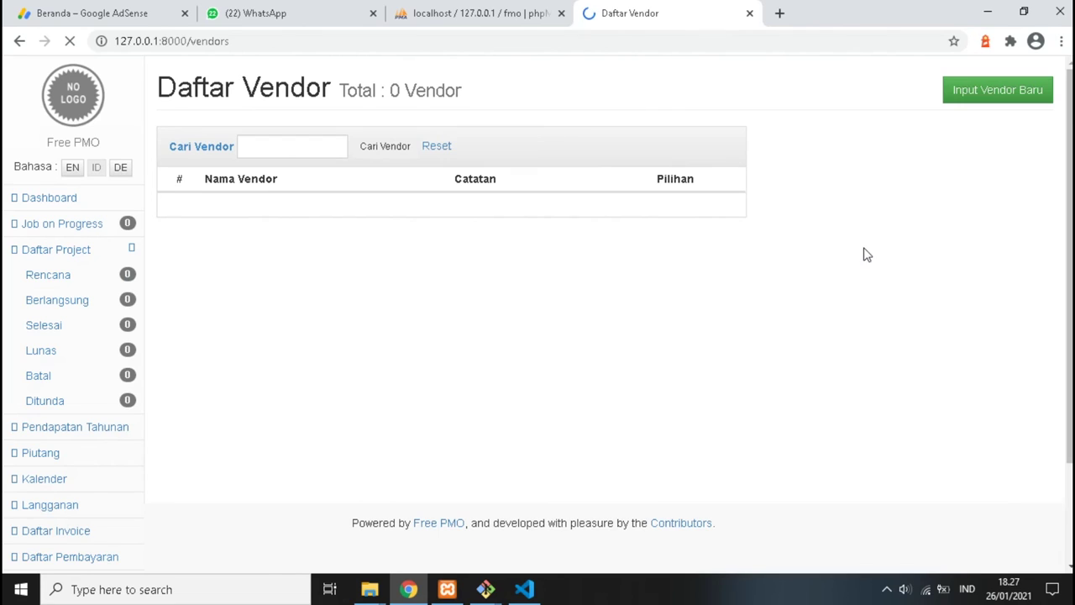
pyautogui.click(948, 74)
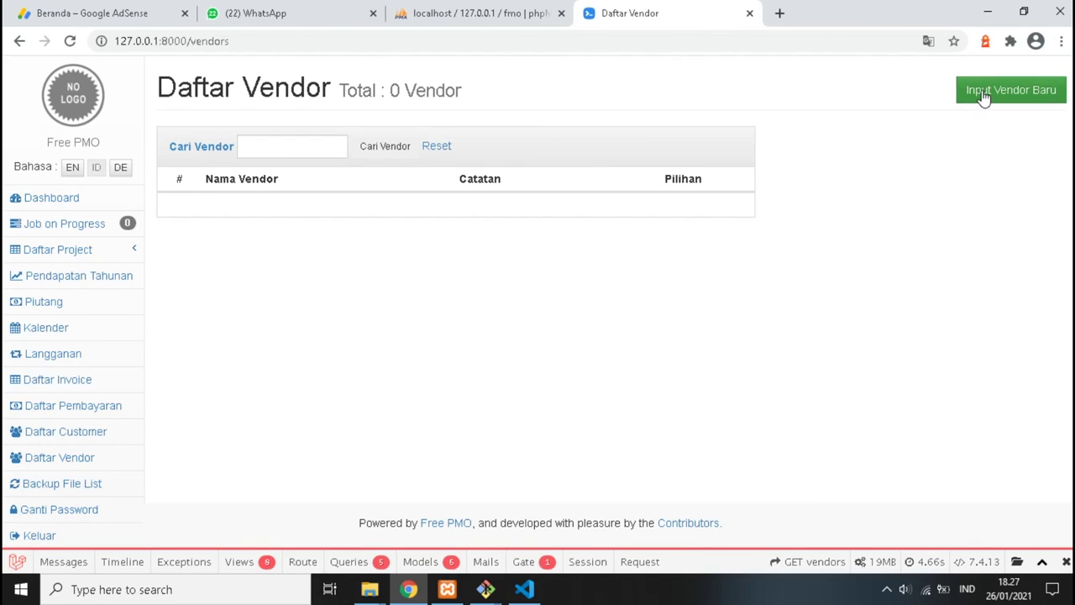
pyautogui.click(984, 97)
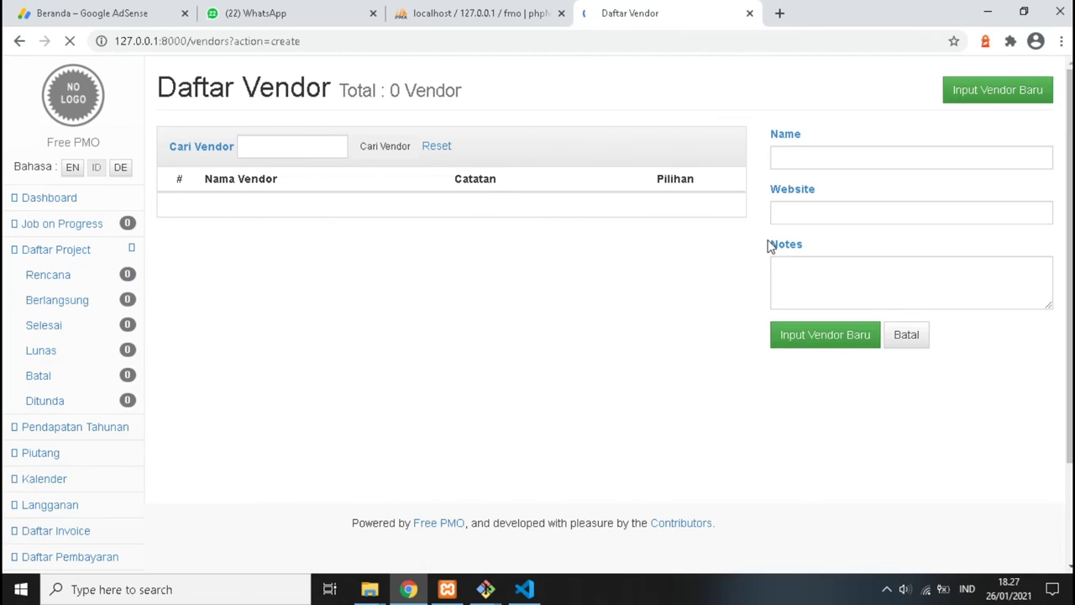
pyautogui.click(803, 162)
pyautogui.click(803, 218)
pyautogui.click(803, 276)
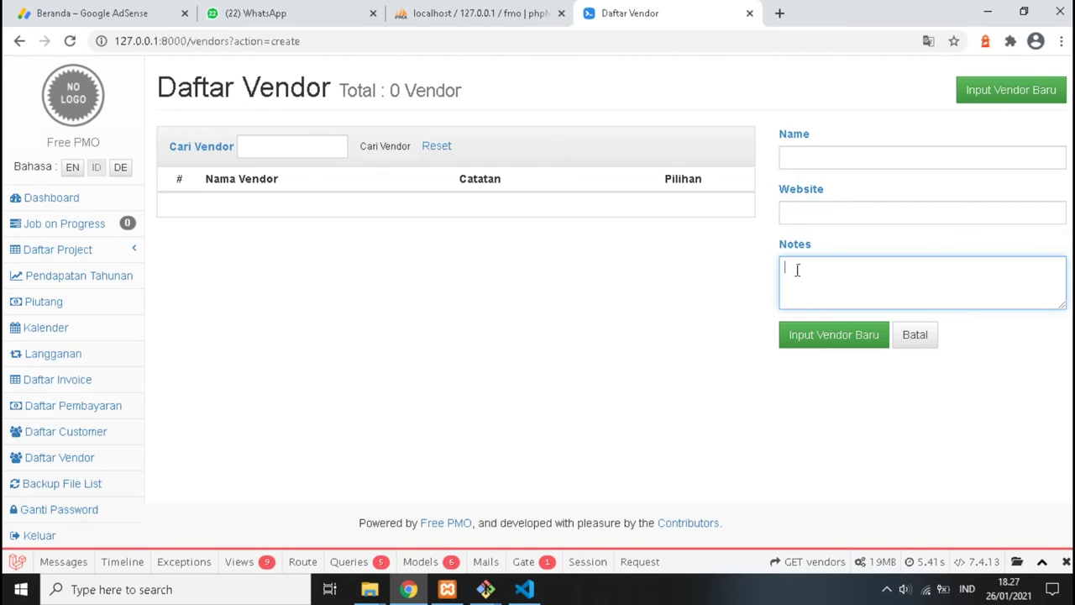
# View the Backup File List page and its options for creating and uploading a backup file
pyautogui.click(67, 487)
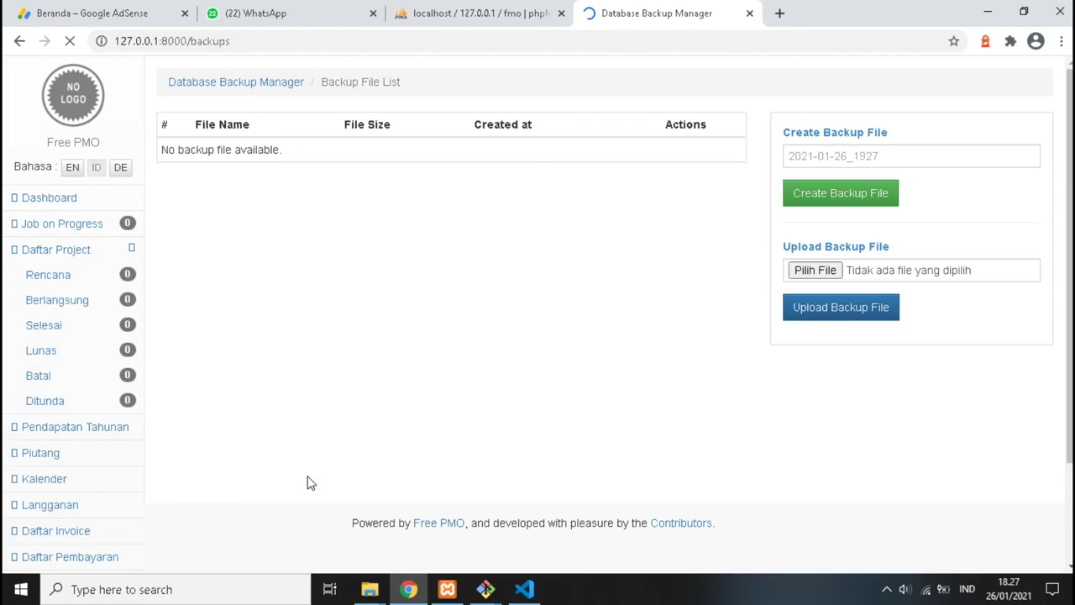
pyautogui.click(828, 157)
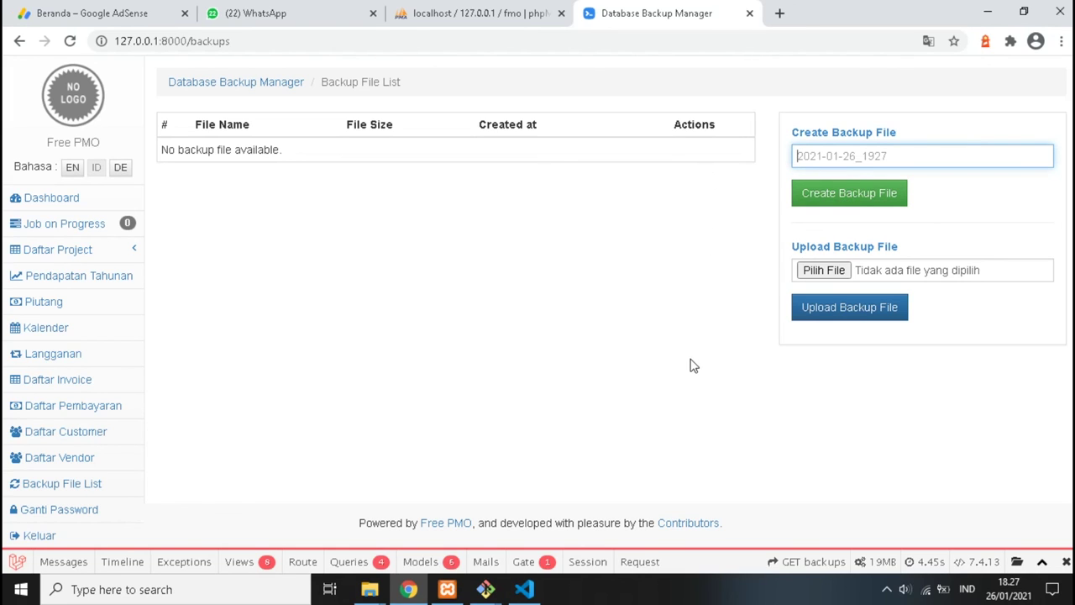
# Log out of the account and log back in with the saved credentials
pyautogui.click(48, 540)
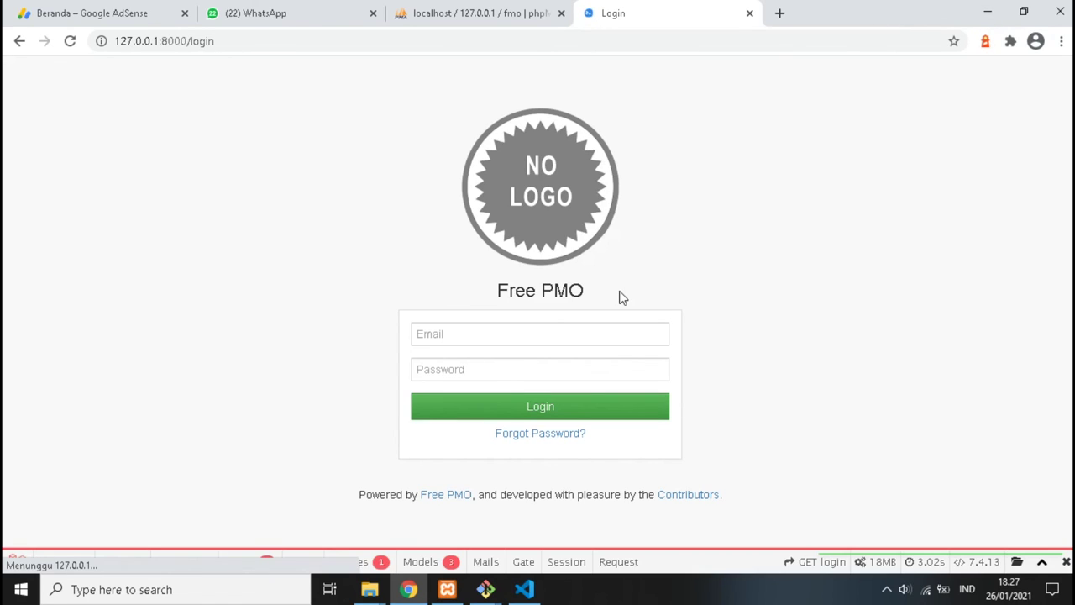
pyautogui.click(554, 411)
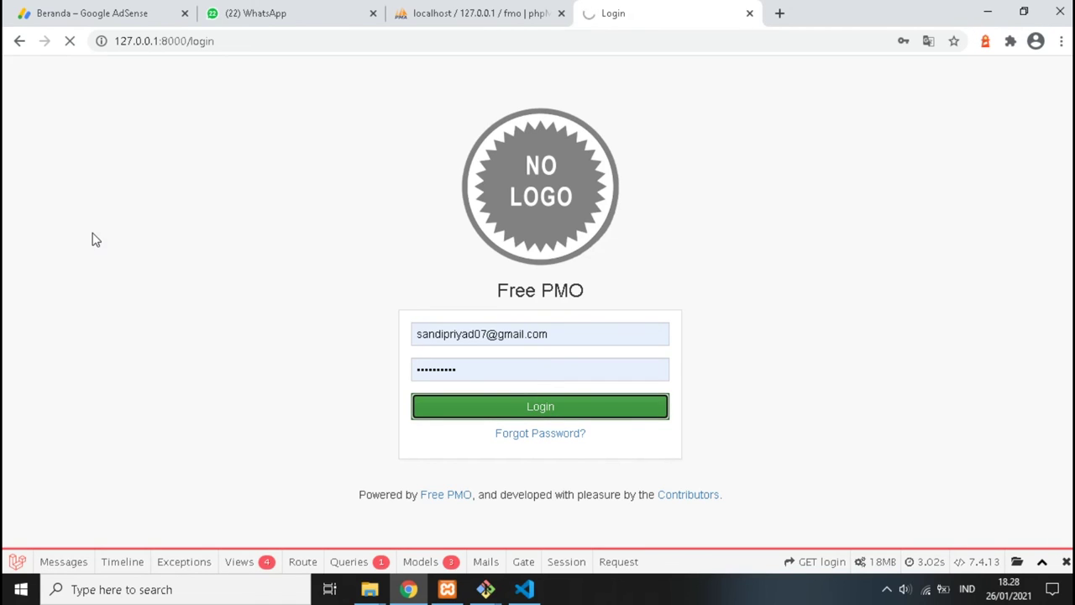
# Glance at the fmo database in phpMyAdmin, and return to Free PMO to look over the Dashboard statistics
pyautogui.click(494, 25)
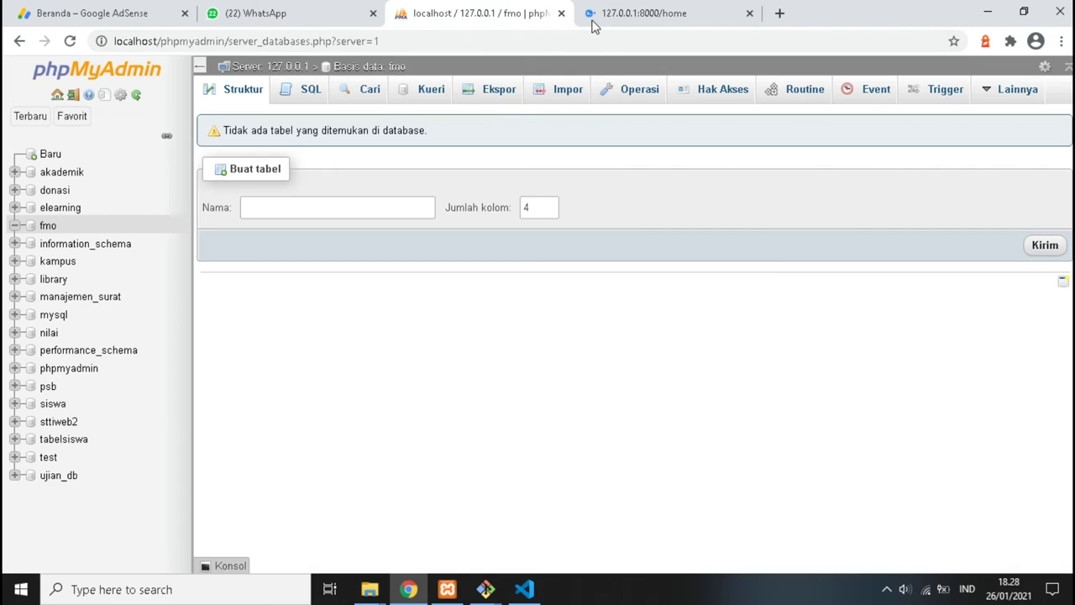
pyautogui.click(616, 23)
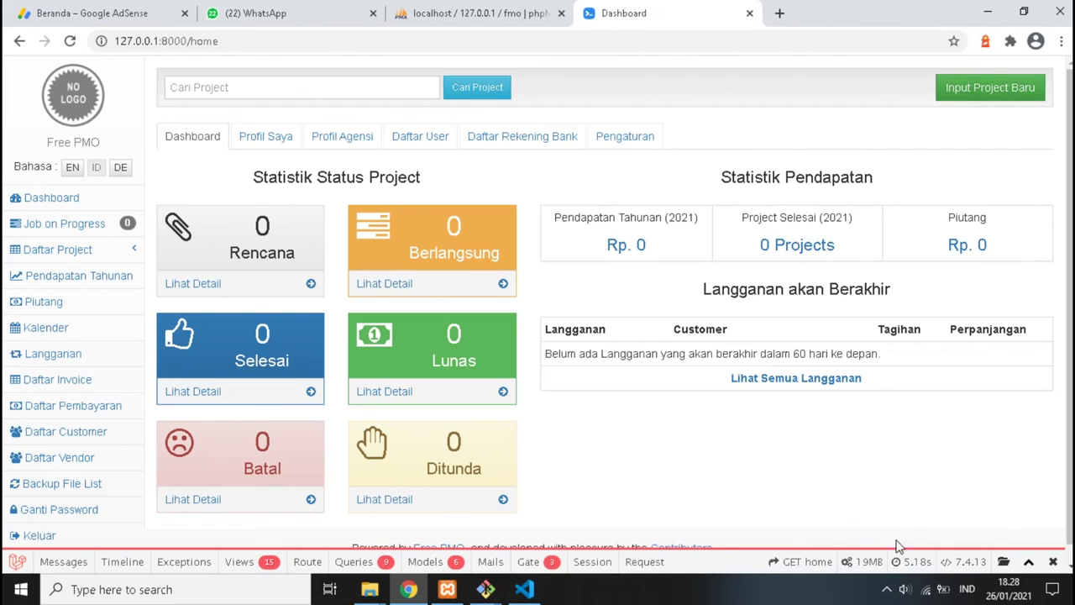
pyautogui.scroll(-1, 843, 529)
pyautogui.scroll(1, 842, 518)
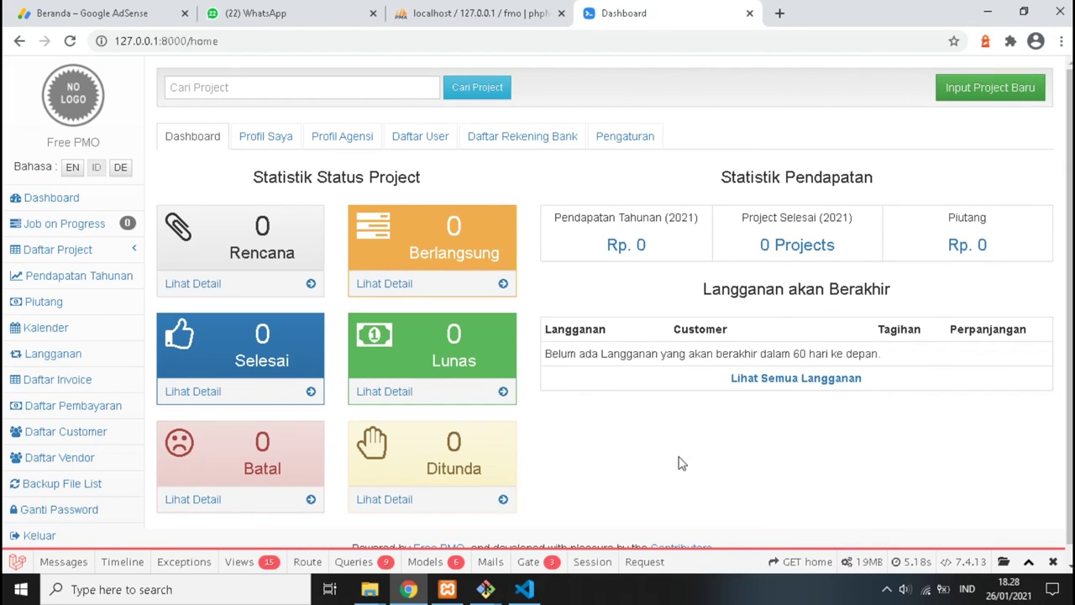